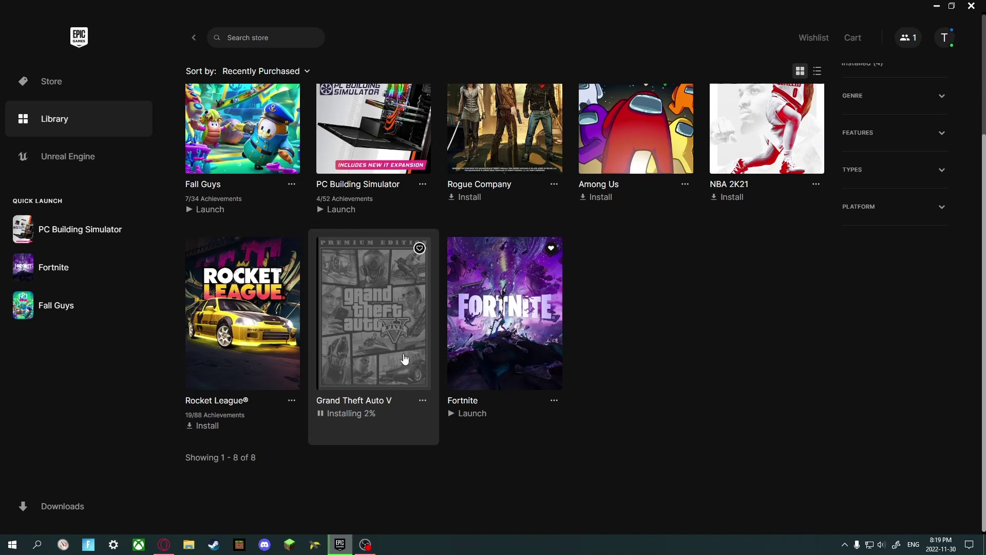
Pause and then resume the Grand Theft Auto V installation from its library tile
click(401, 371)
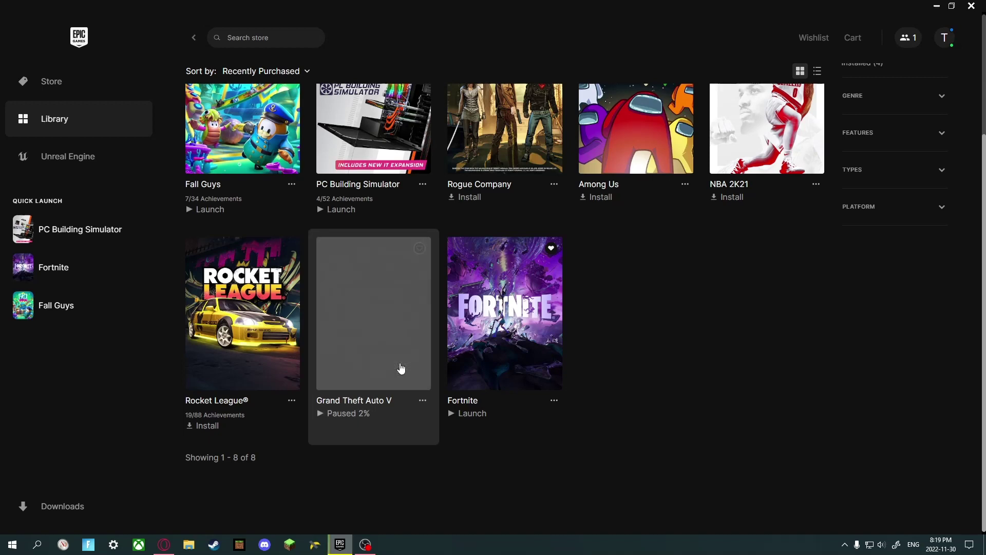
click(394, 352)
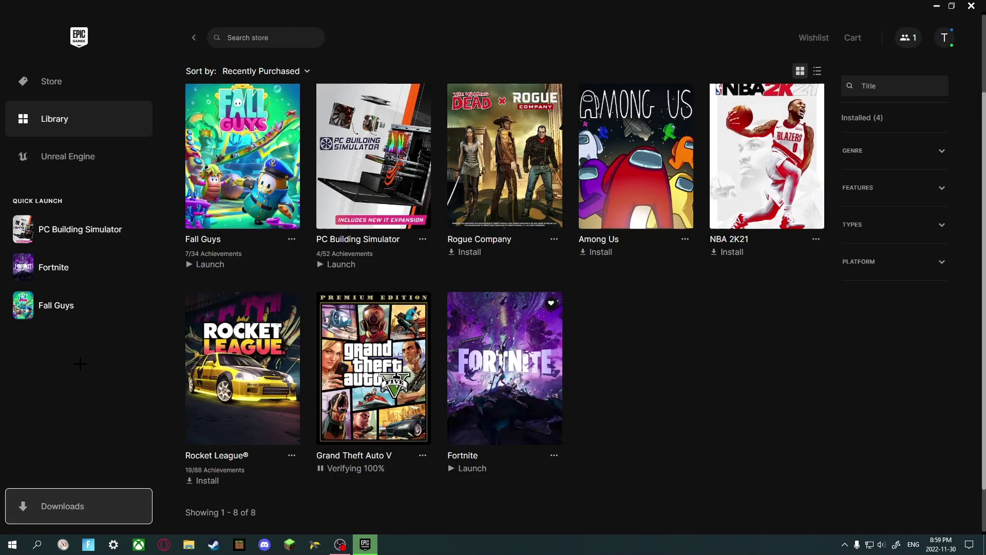
Check GTA V's verification progress in Downloads, then minimise the Epic Games Launcher
click(112, 510)
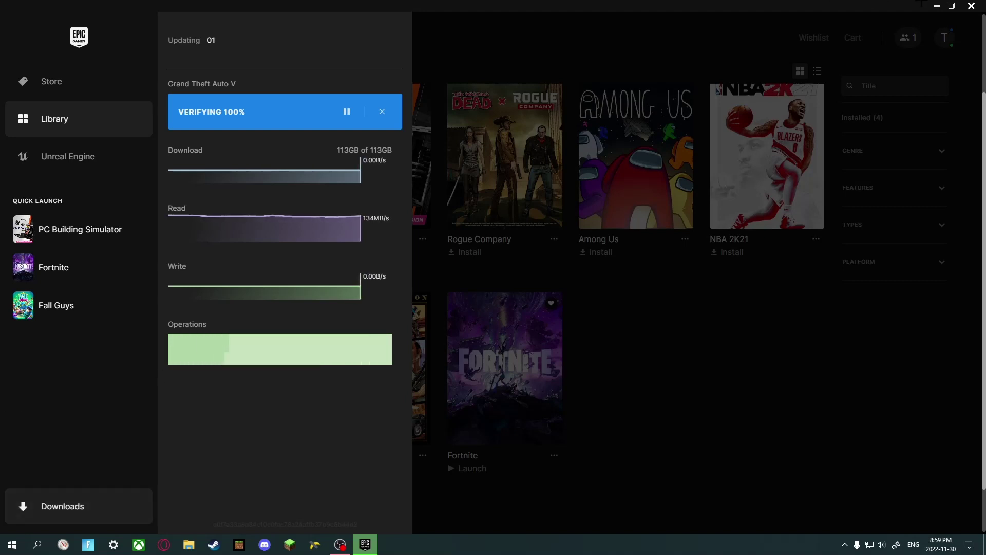
click(936, 5)
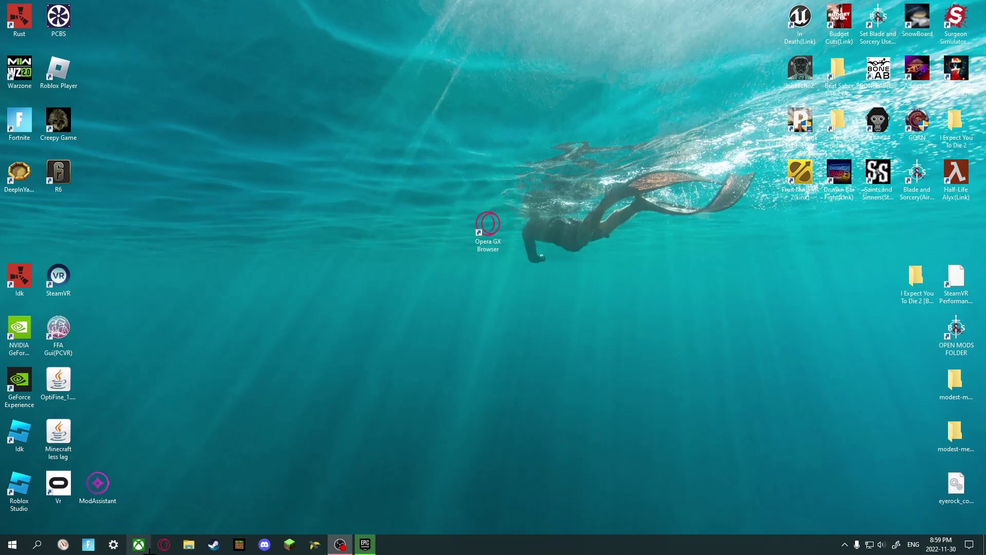
Bring up Opera GX and close the old YouTube tab
click(163, 544)
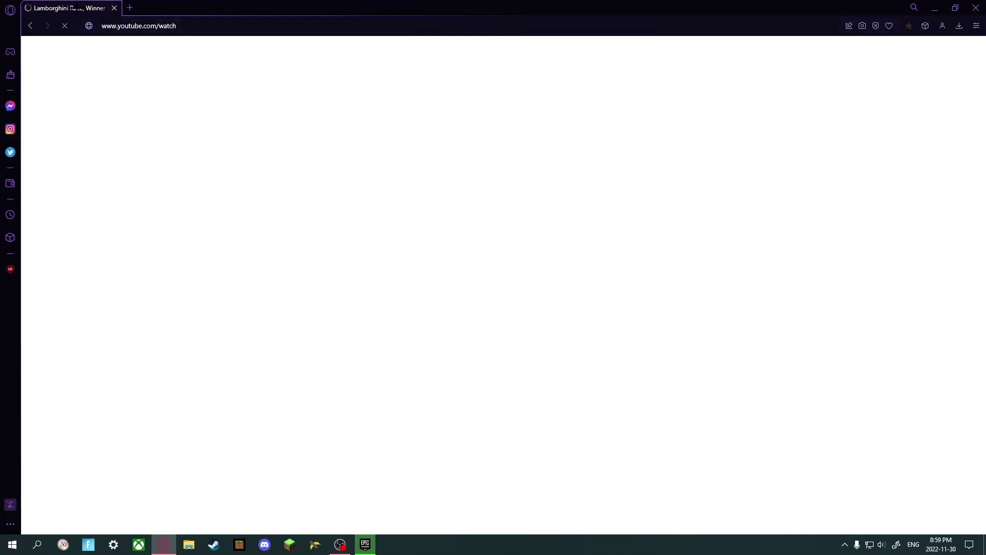
click(129, 8)
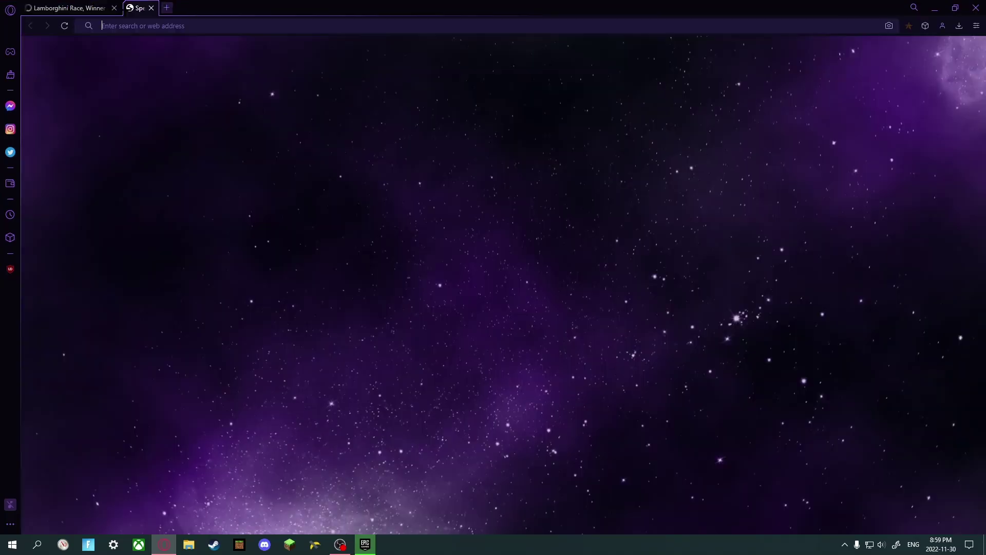
click(93, 8)
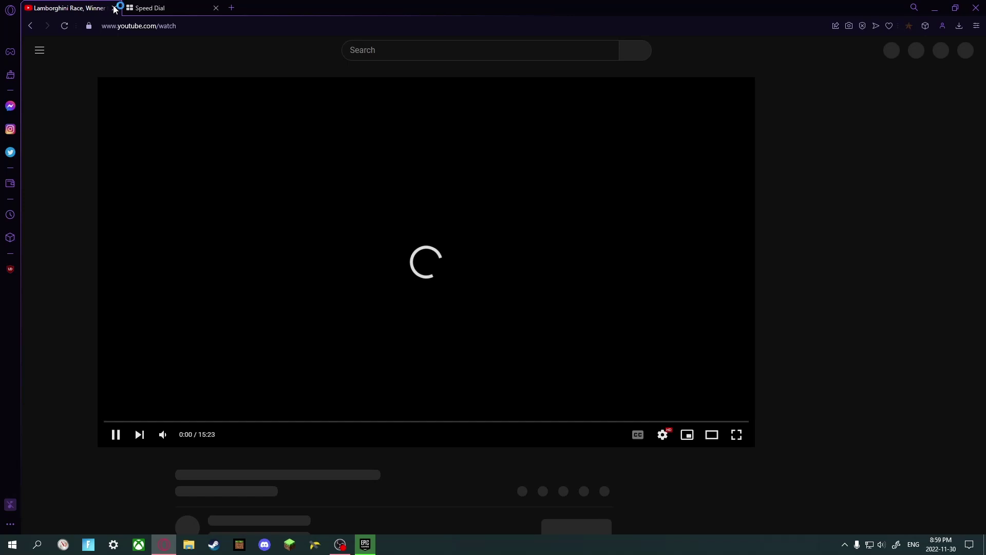
click(114, 8)
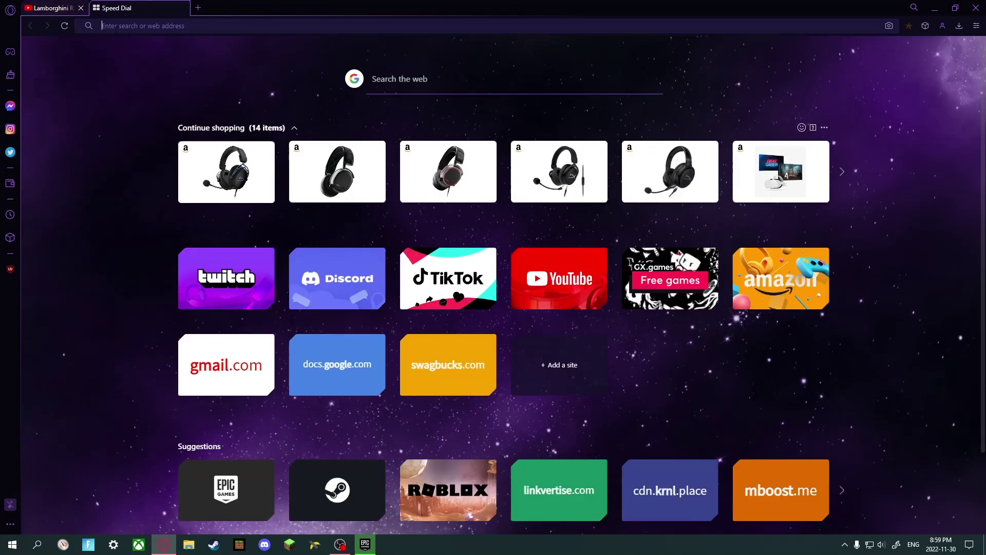
Load discord.com in a fresh browser tab
click(115, 25)
text(disc.gg/br)
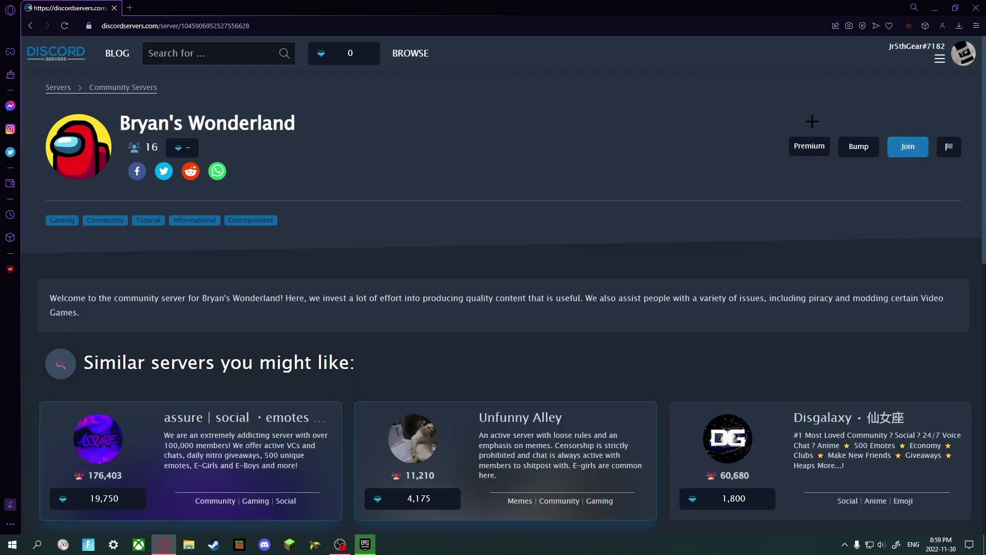
click(129, 7)
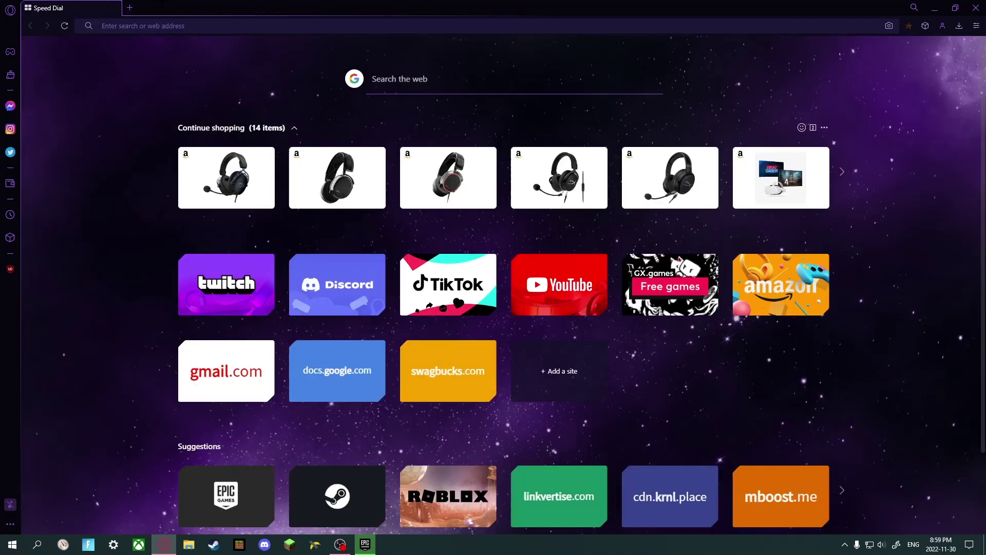
text(discore)
key(BackSpace)
key(BackSpace)
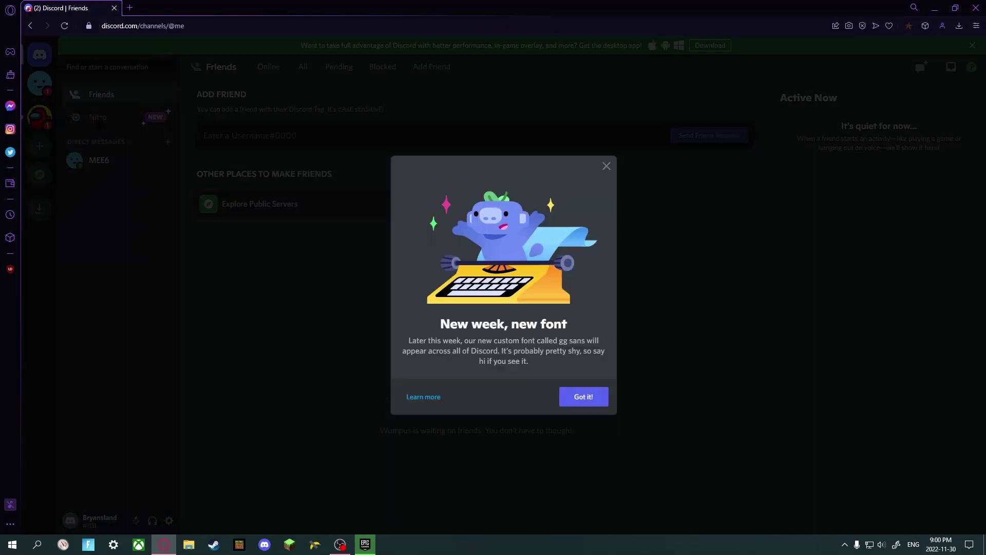
Follow the FiveM mboost.me link in Bryan's Wonderland's #scripts channel
click(42, 116)
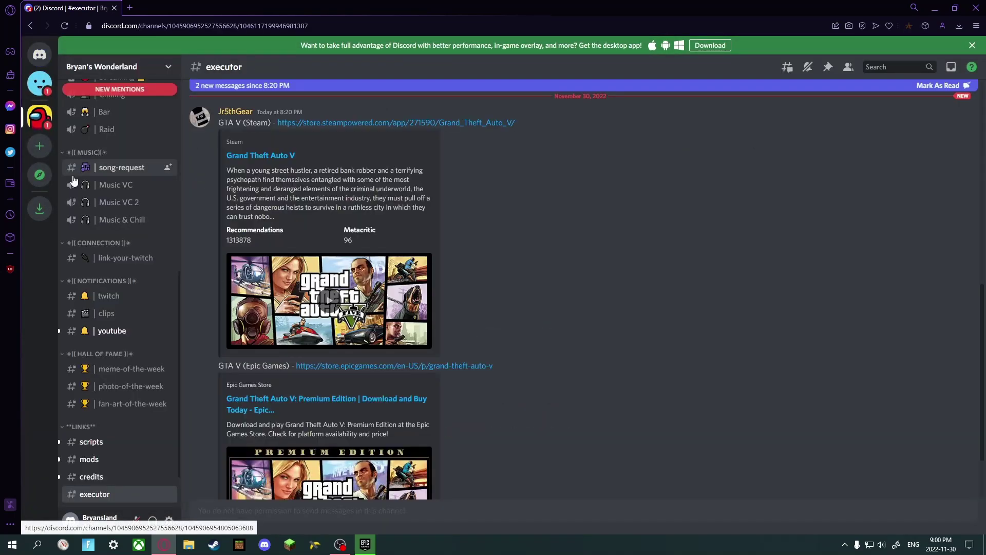
scroll(73, 180, down, 1)
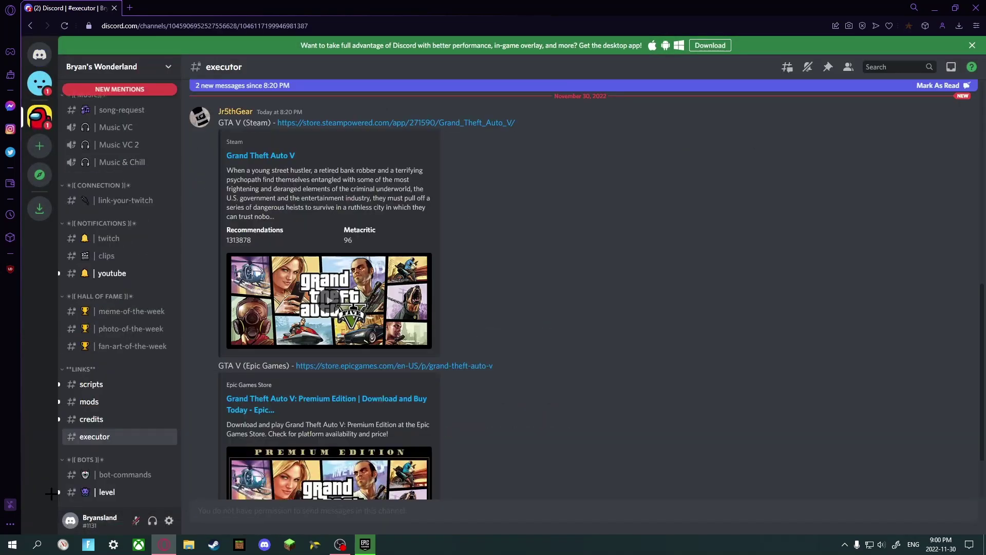
scroll(186, 388, up, 3)
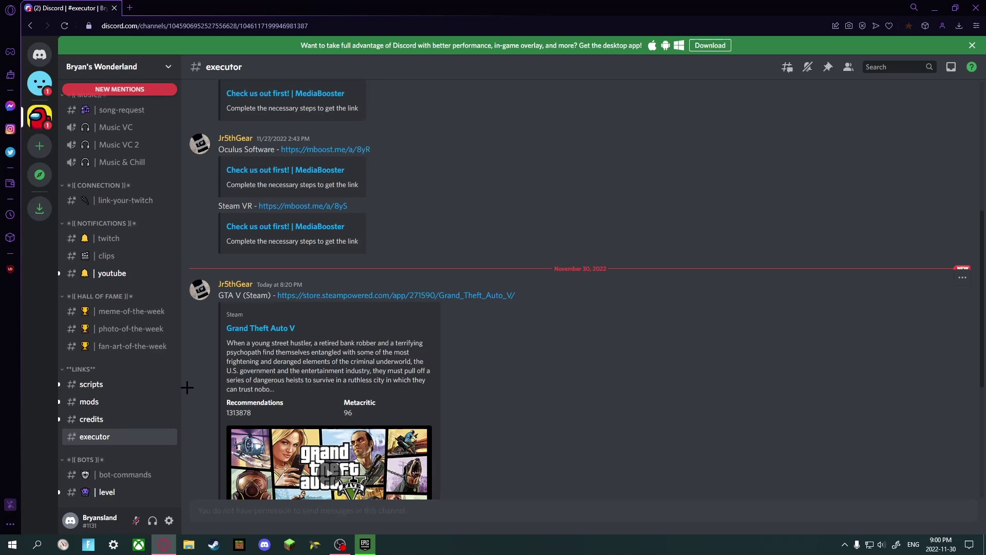
scroll(187, 388, down, 3)
click(96, 386)
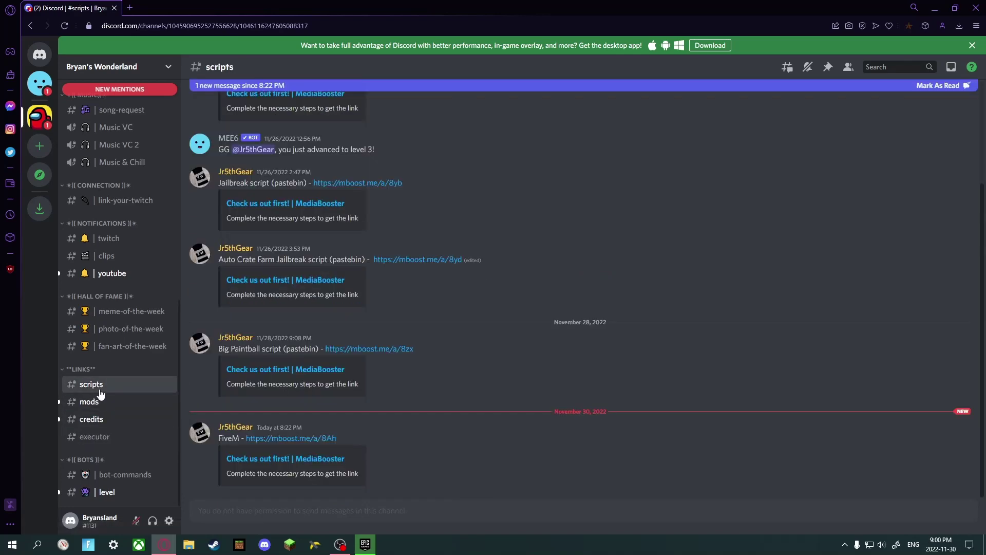
mouse_move(290, 438)
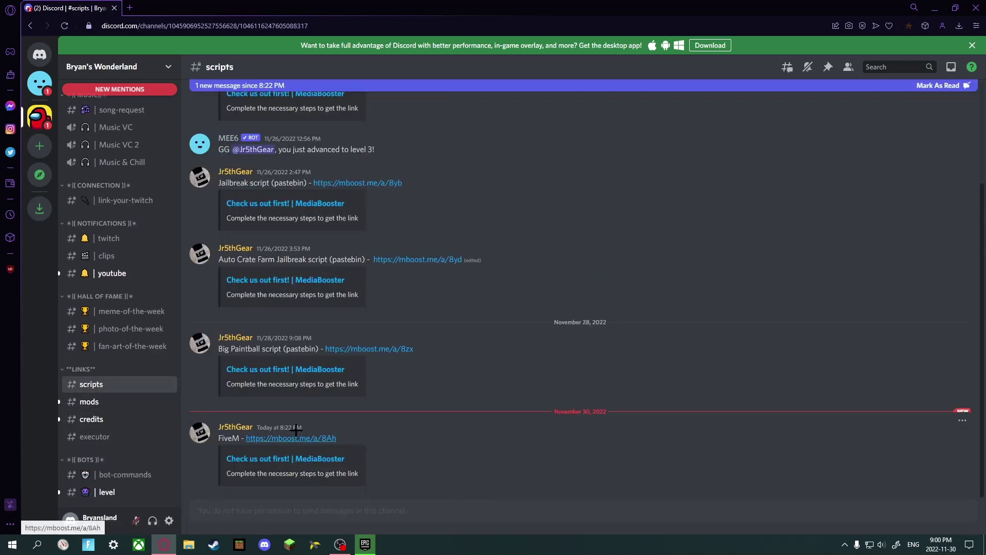
click(302, 441)
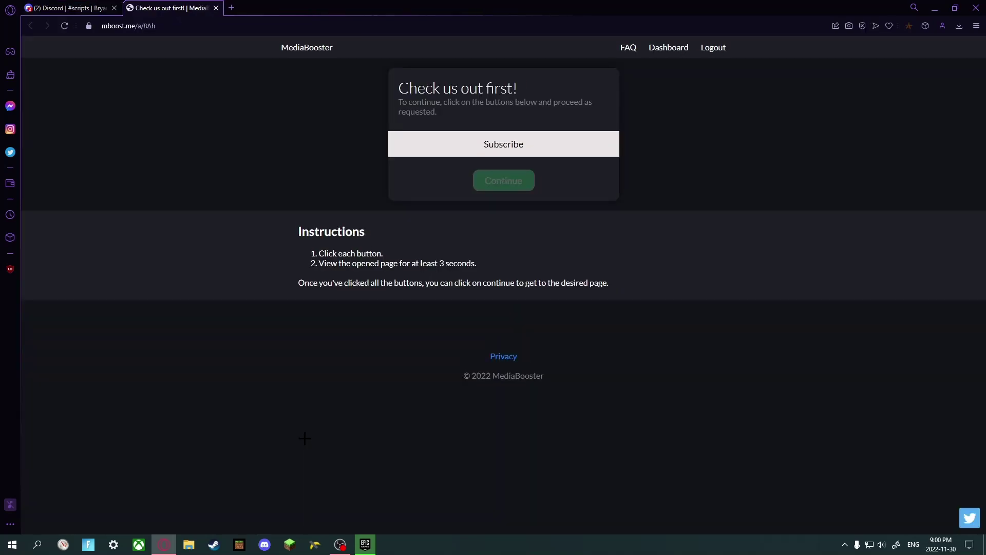
Subscribe on the MediaBooster gate to unlock the link and continue to fivem.net
click(480, 149)
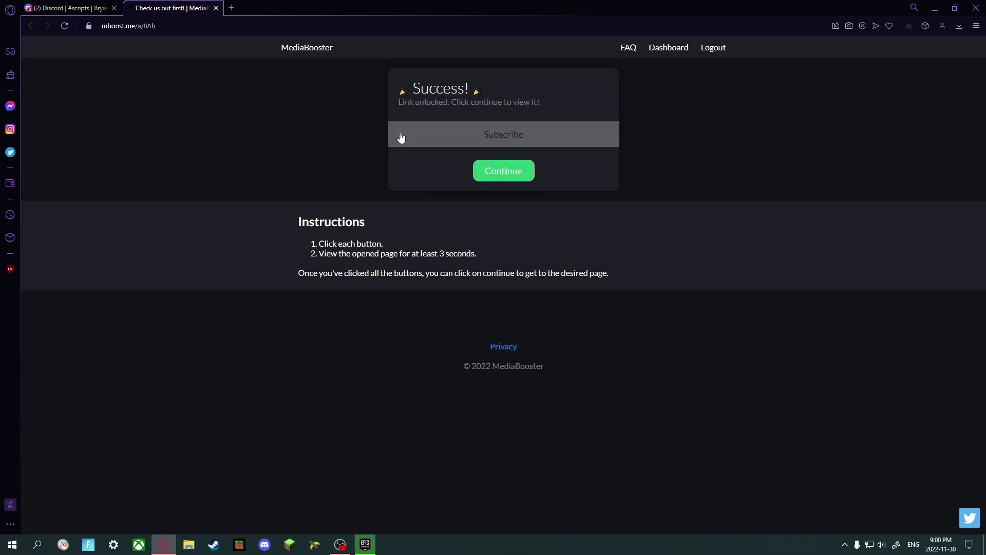
click(487, 171)
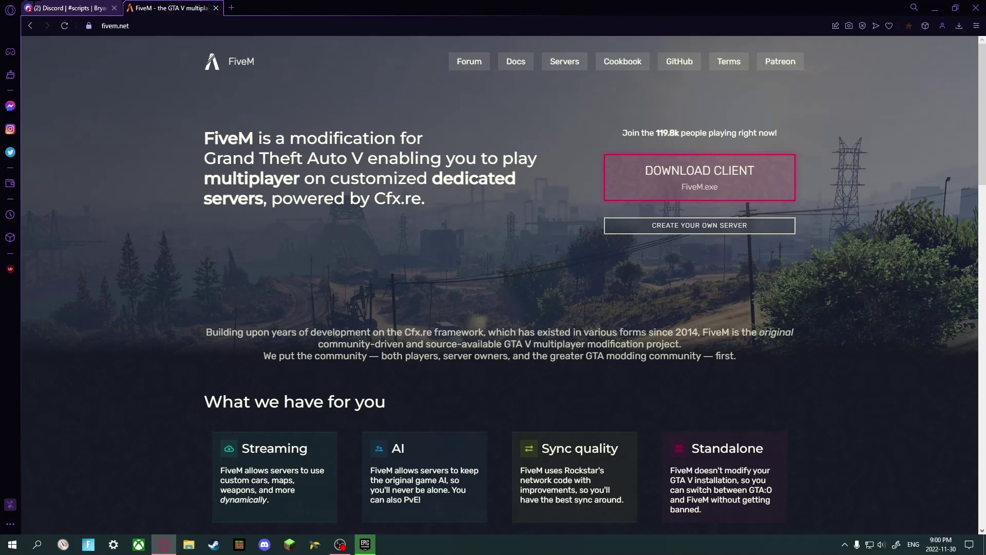
Close the Discord tab and download the FiveM installer, accepting its terms
click(113, 8)
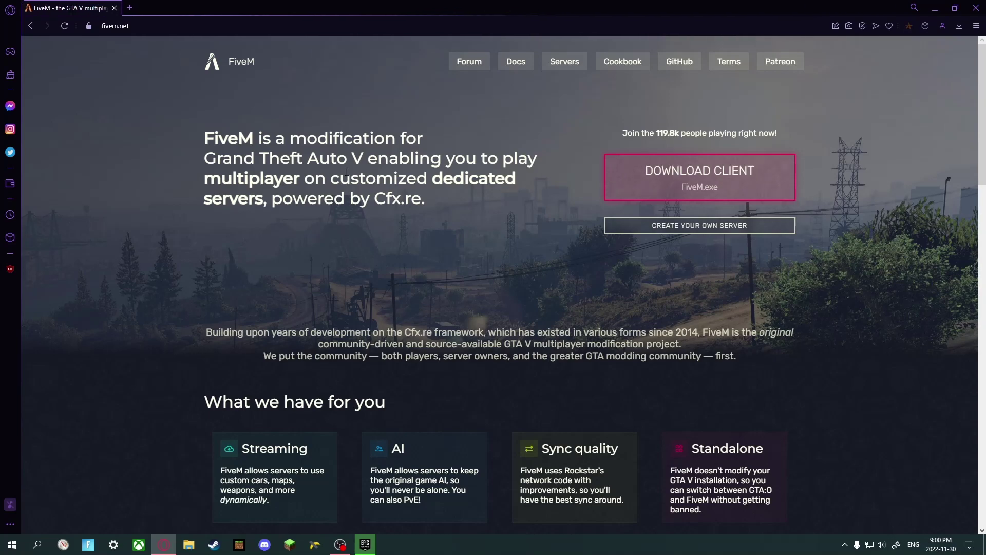
click(719, 183)
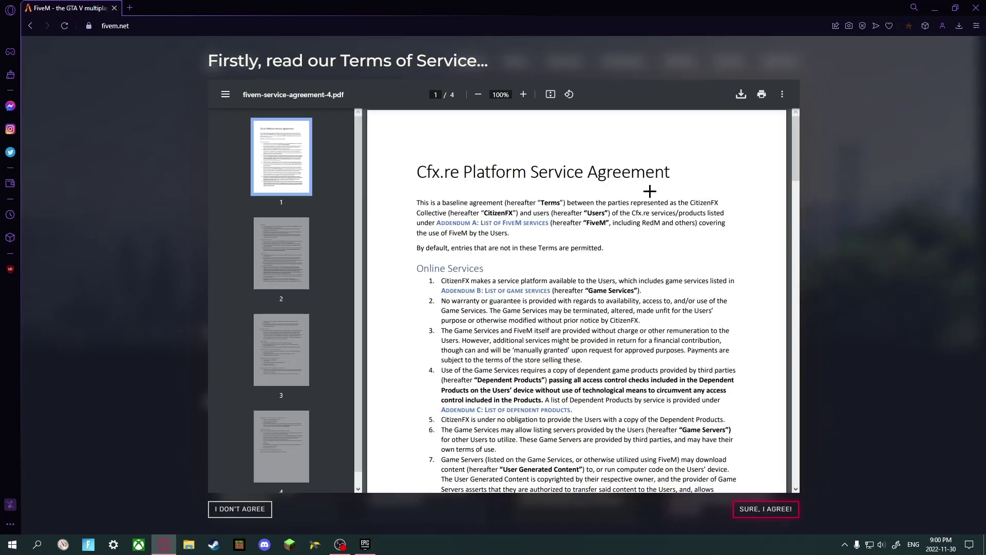
scroll(593, 285, down, 5)
scroll(594, 285, down, 3)
click(765, 508)
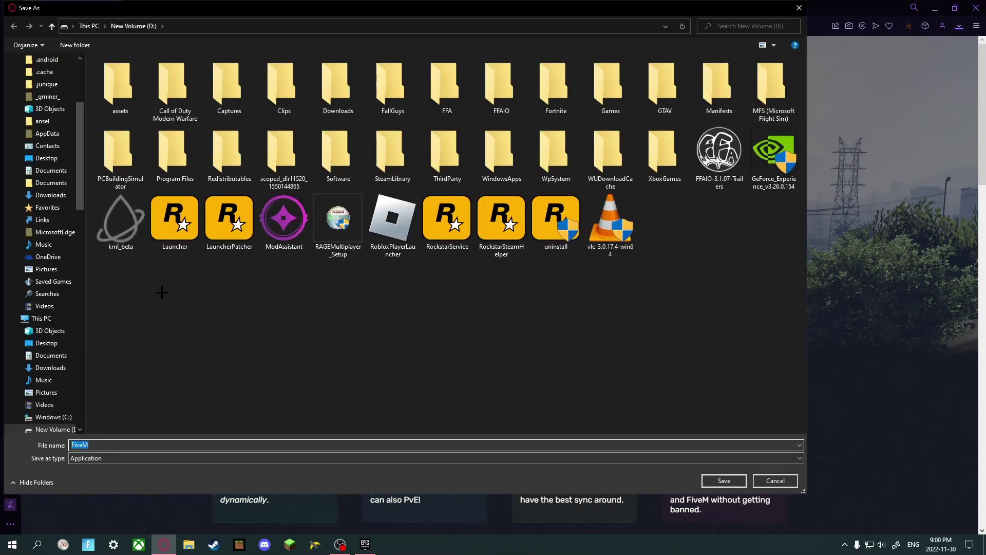
click(723, 479)
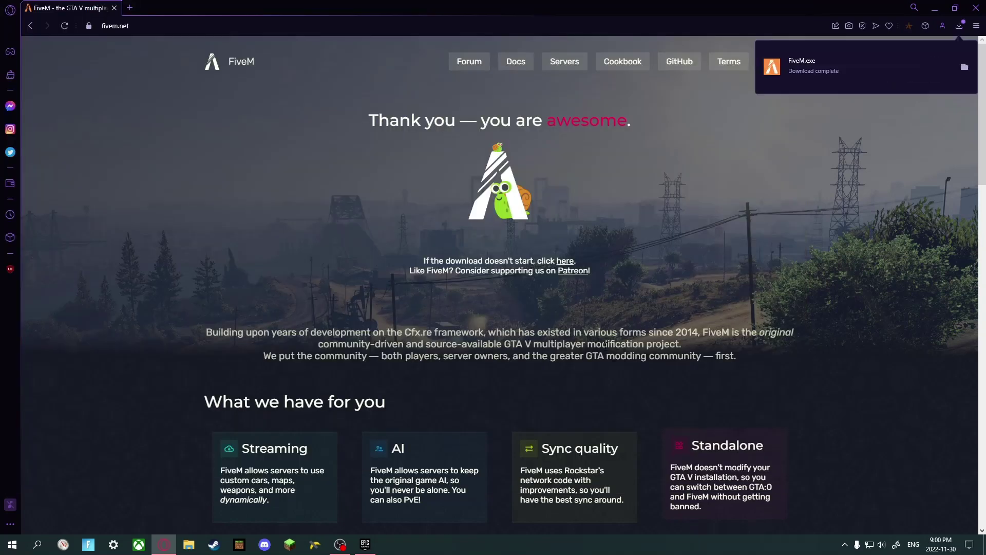
Shrink the browser window and drag FiveM.exe from Downloads onto the desktop
click(959, 31)
drag(637, 7, 611, 118)
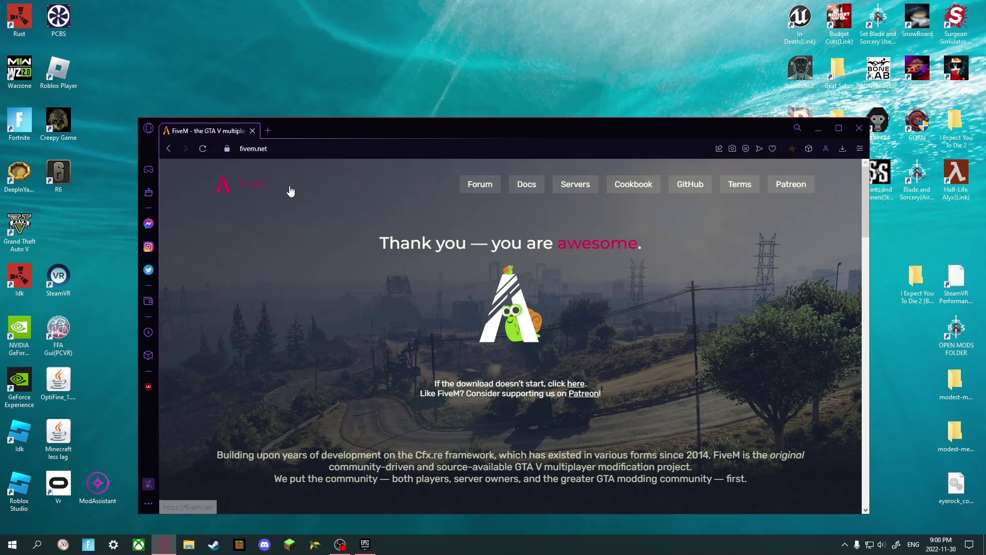
click(842, 148)
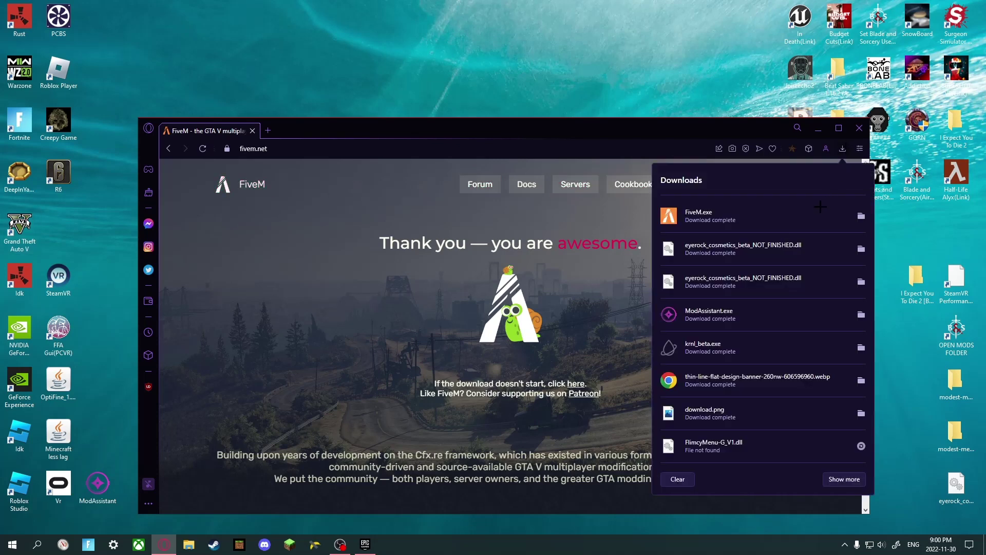
drag(820, 207, 585, 93)
Rearrange the GTA V and FiveM desktop icons and launch the FiveM installer
click(817, 128)
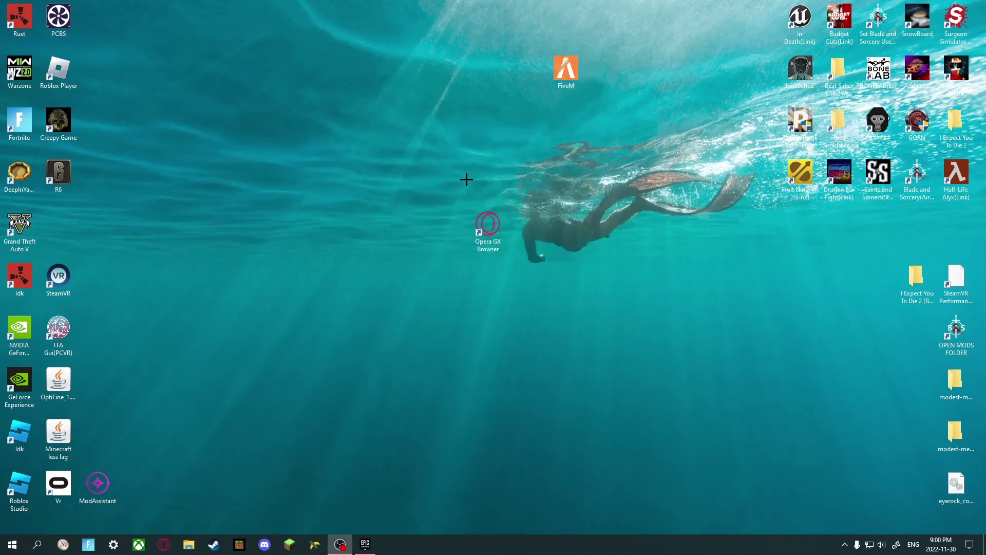
drag(20, 228, 98, 27)
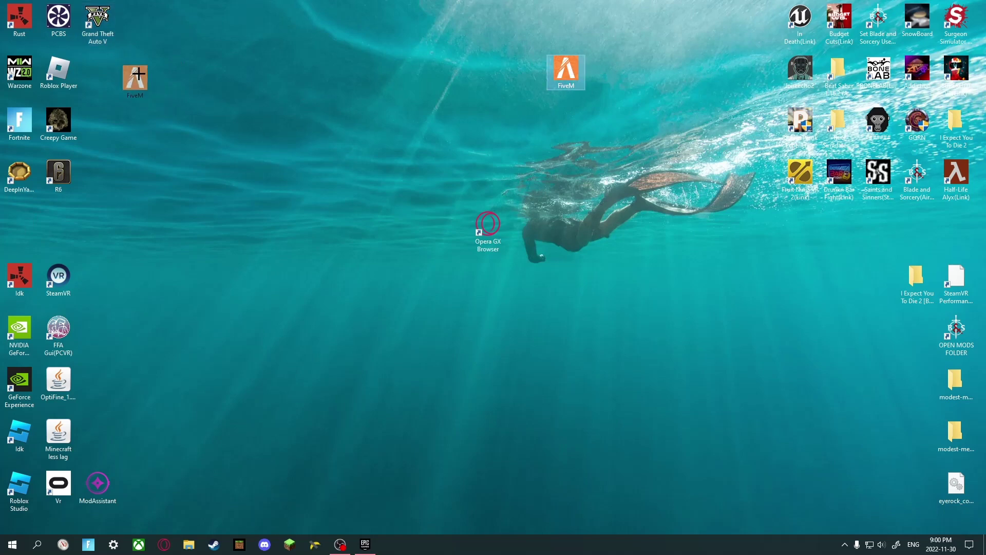
drag(567, 74, 97, 72)
key(Return)
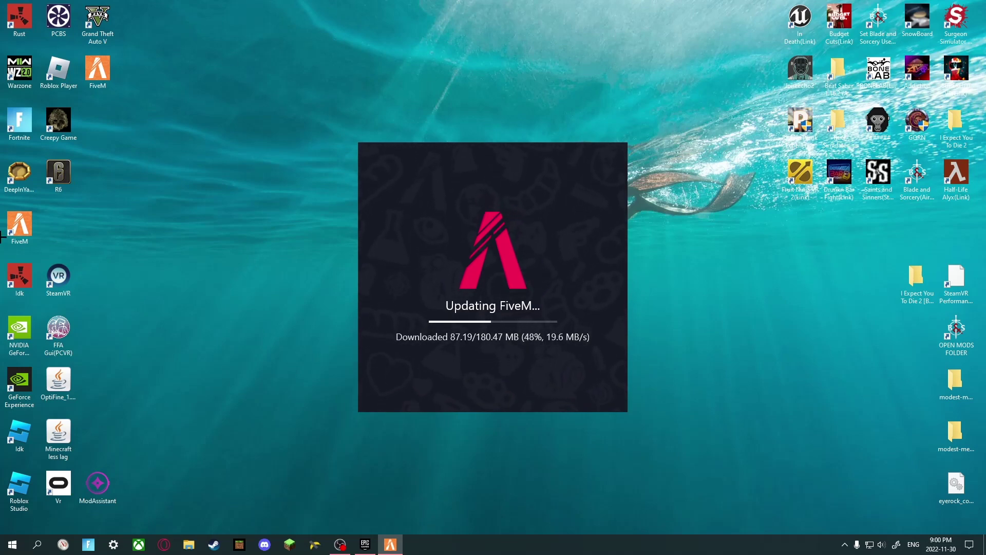
Delete the duplicate FiveM icon from the desktop
drag(22, 225, 100, 121)
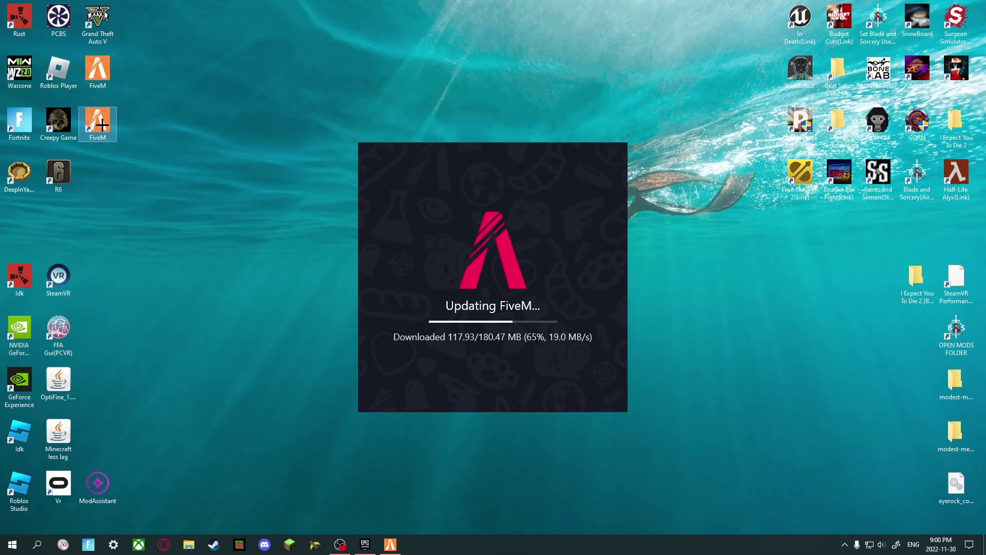
click(99, 83)
right_click(99, 67)
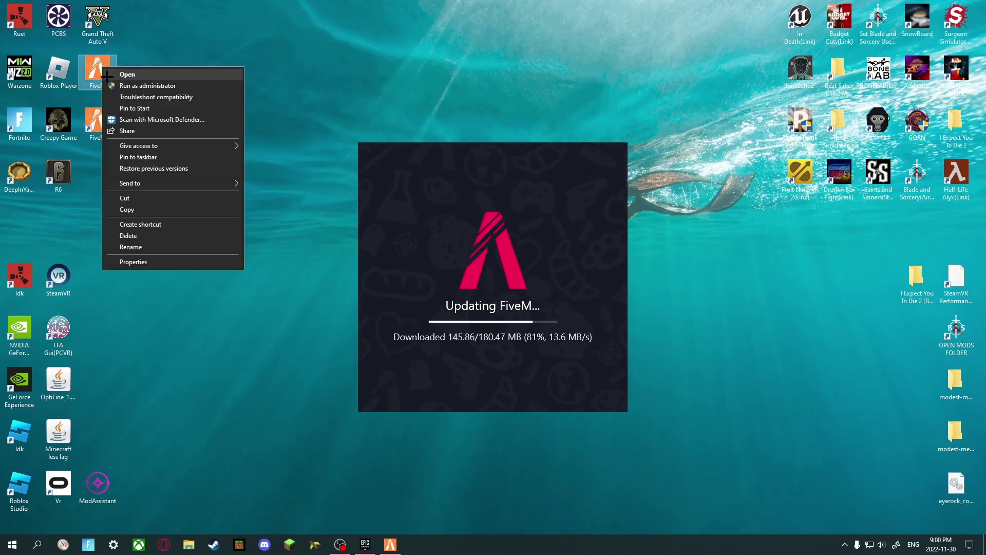
click(108, 237)
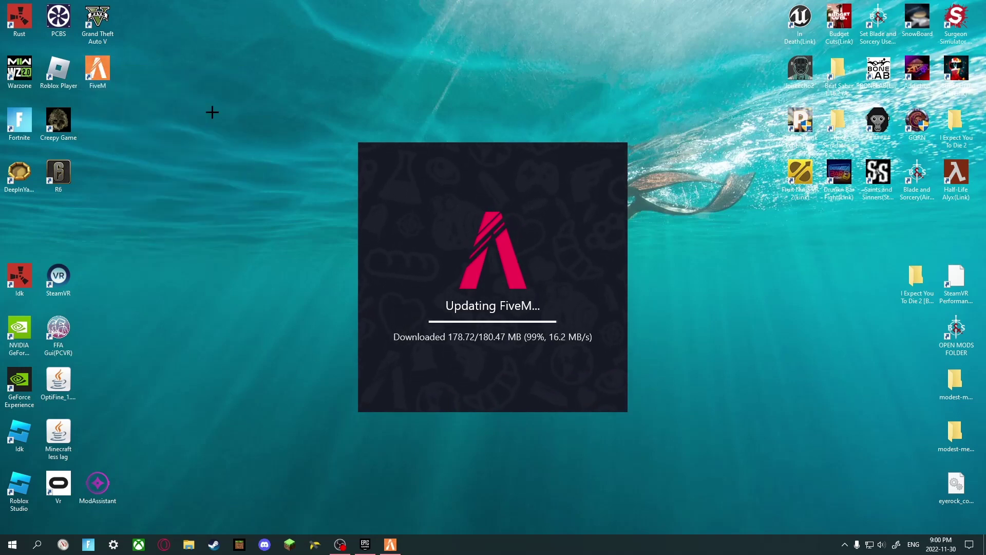
scroll(367, 273, down, 1)
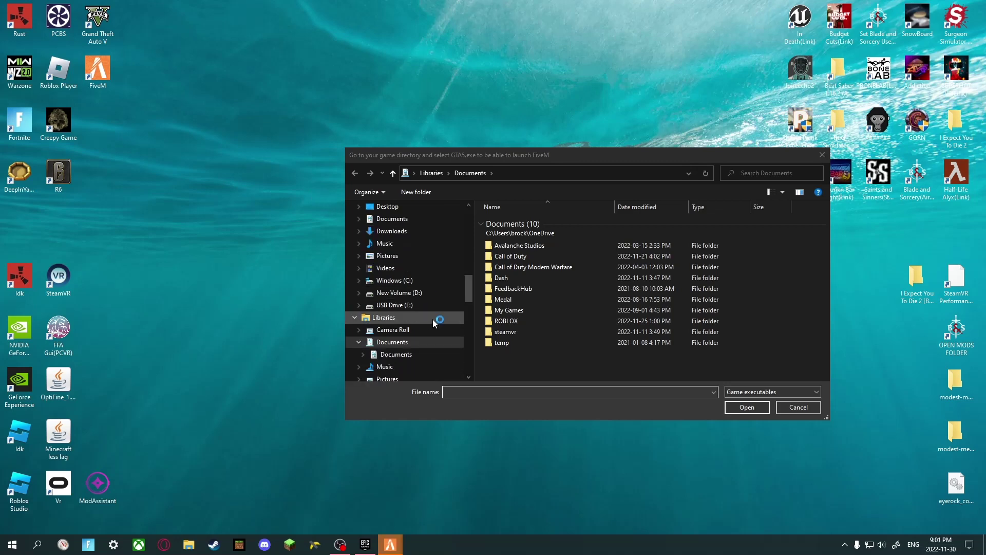
Move the GTA5.exe dialog aside, check the GTA V icon's menu, and search for Epic
click(420, 342)
mouse_move(390, 545)
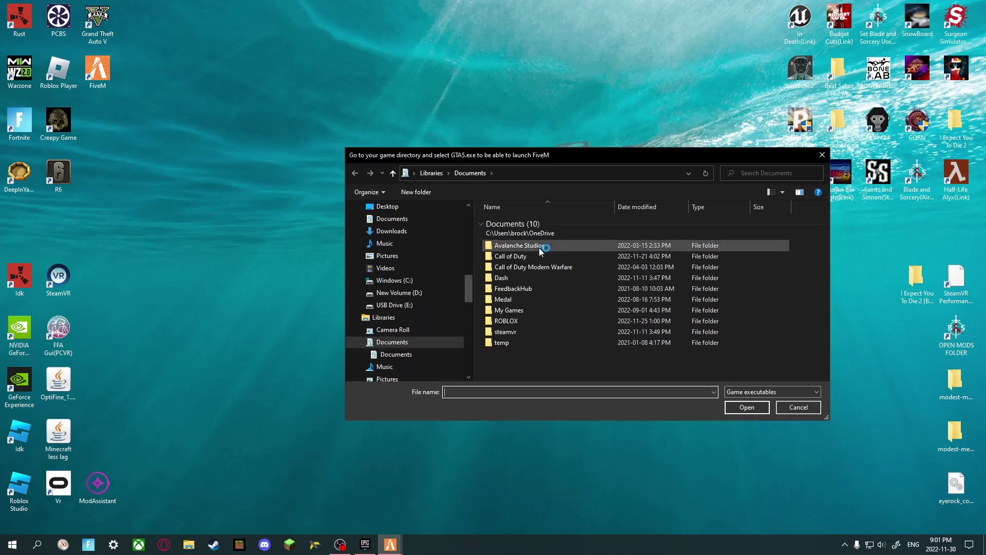
drag(521, 156, 498, 99)
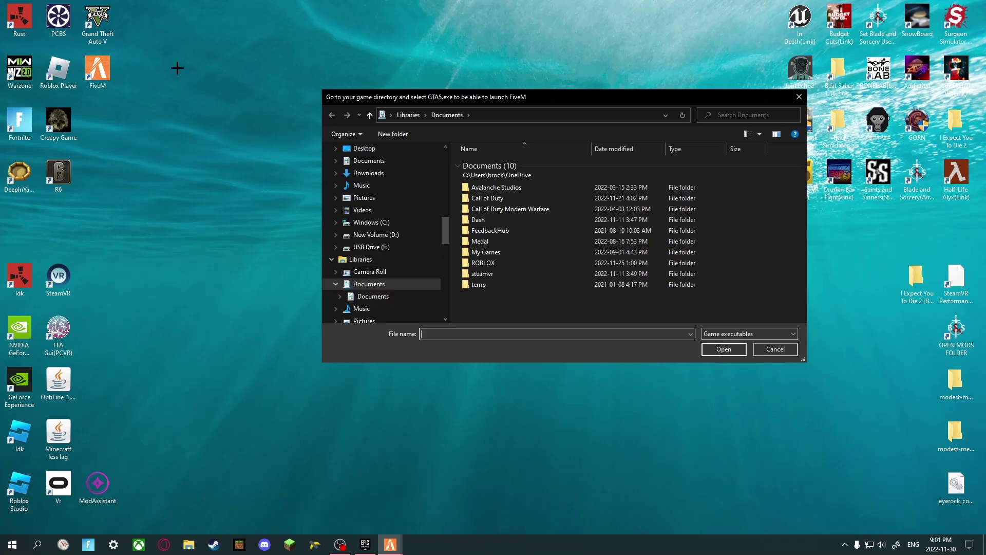
click(100, 26)
right_click(108, 30)
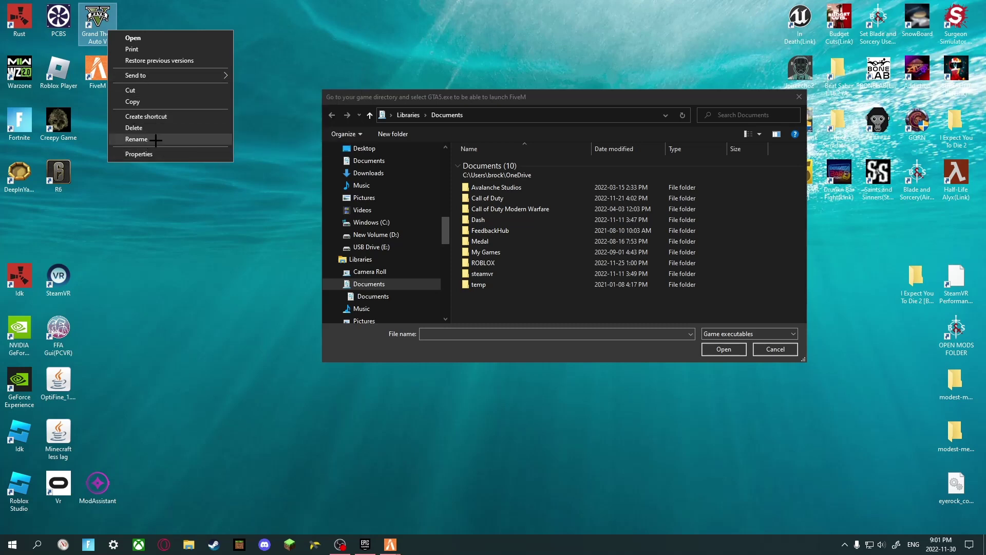
click(158, 255)
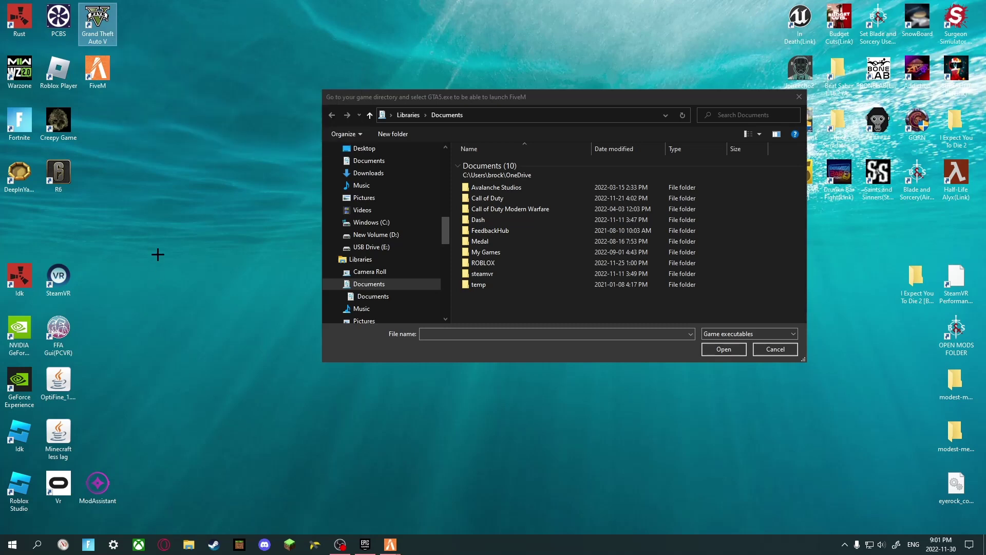
click(36, 545)
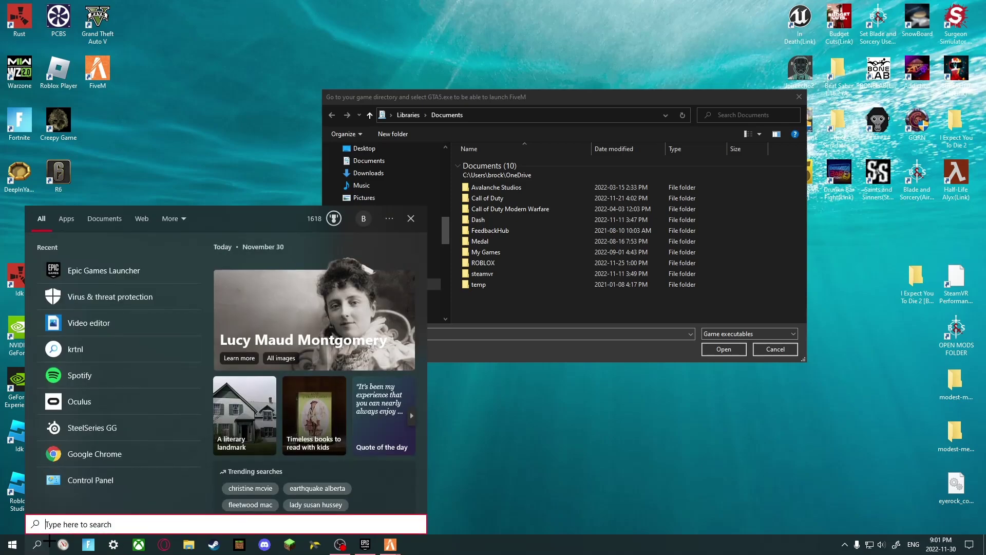
text(epic)
Open the D:\GTAV install folder from GTA V's Manage settings and close the launcher
click(95, 254)
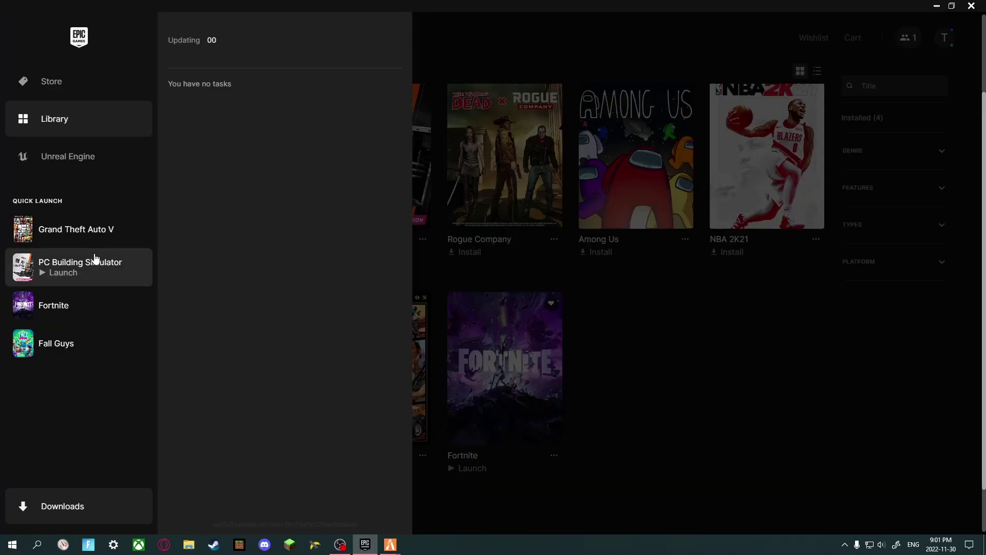
click(655, 399)
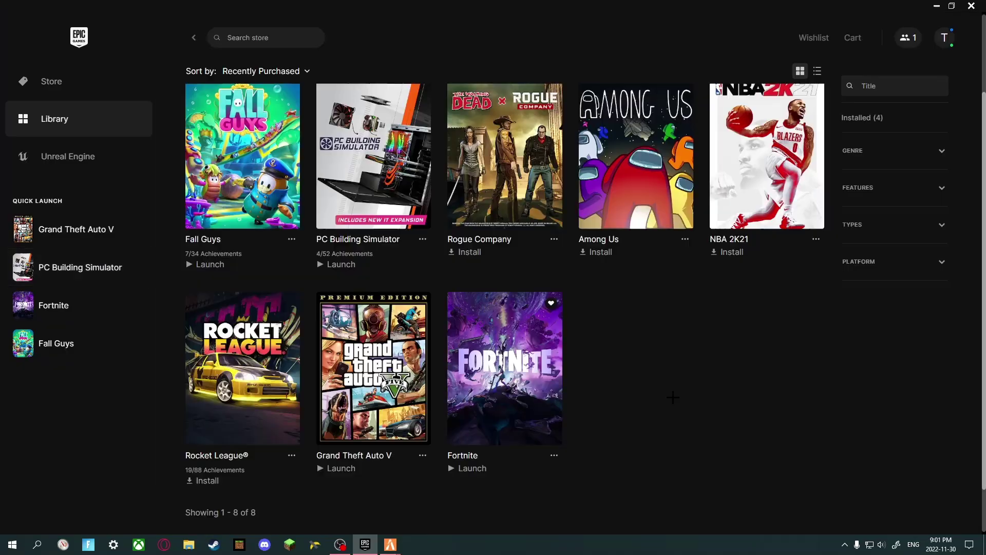
click(422, 456)
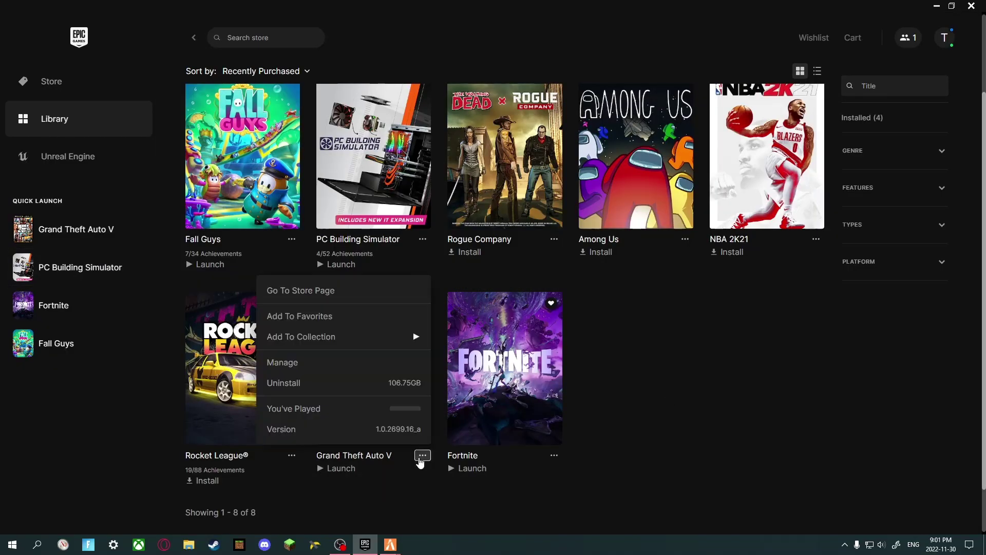
click(335, 362)
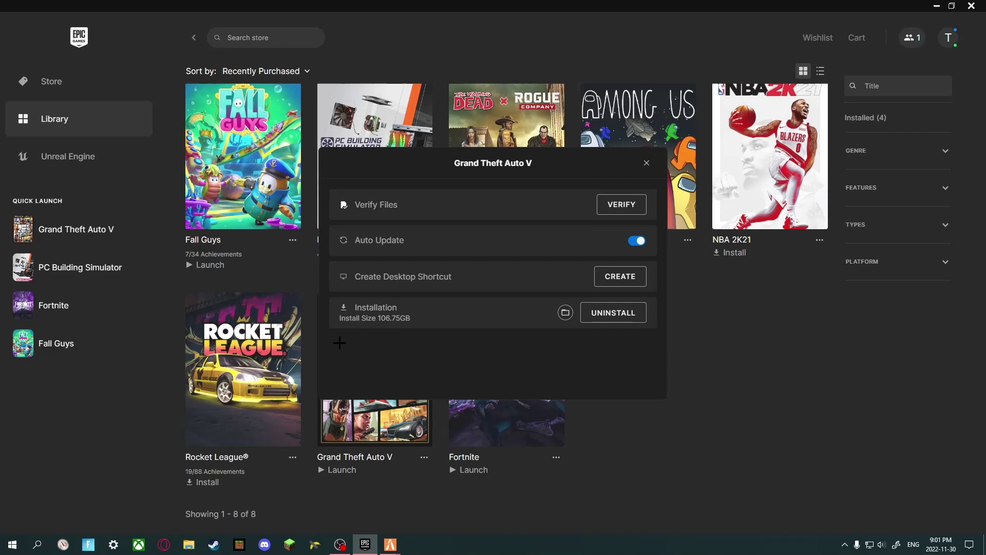
click(564, 315)
click(972, 5)
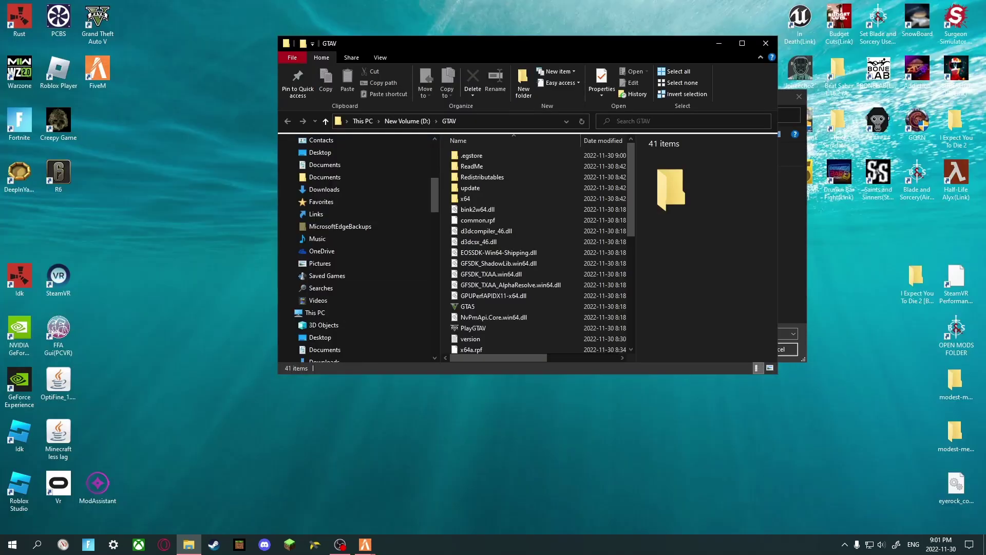
Paste the D:\GTAV path into the file dialog and open GTA5 as FiveM's game
click(500, 121)
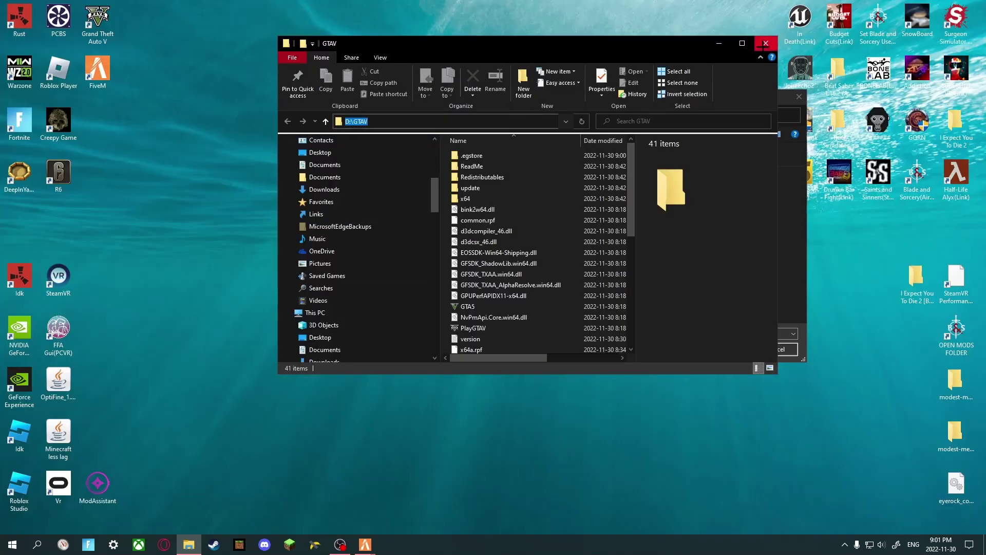
click(765, 42)
click(514, 116)
text(D:\GTAV)
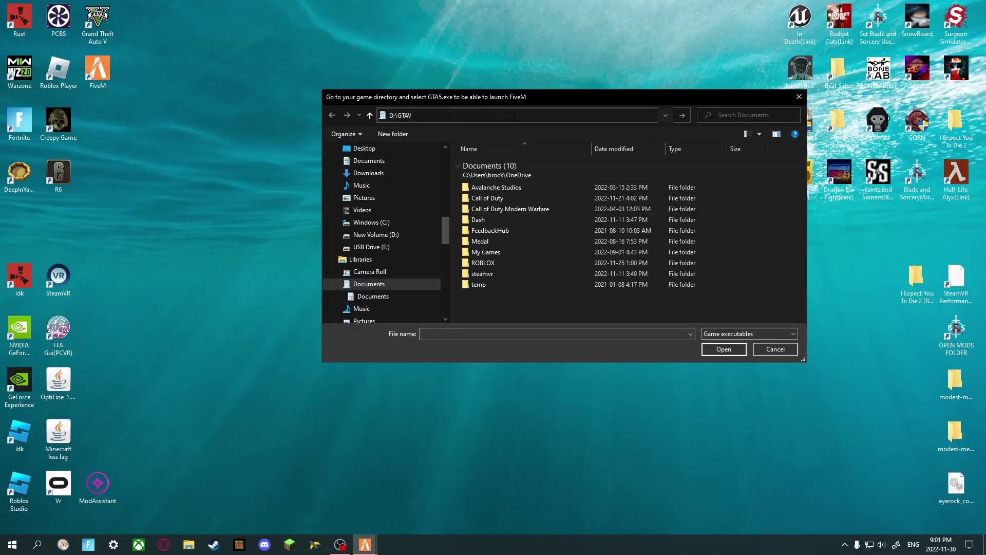
key(Return)
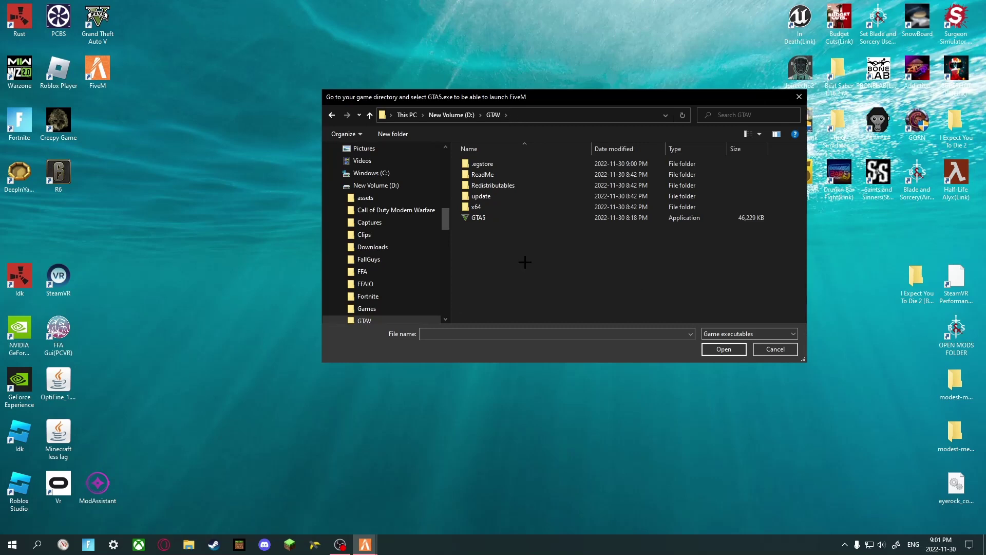
click(505, 218)
click(722, 349)
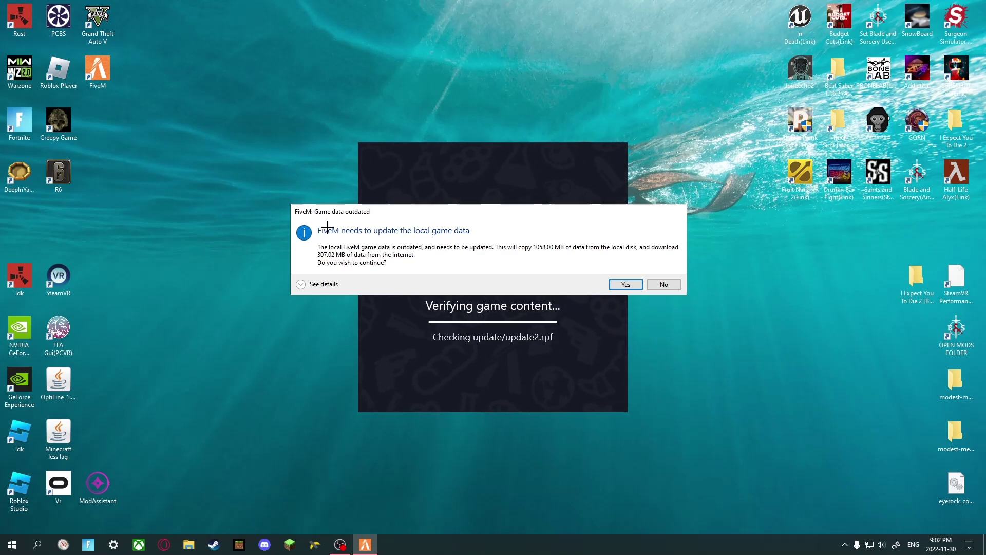
Accept the 'Game data outdated' prompt so FiveM updates the local game data
drag(309, 209, 313, 211)
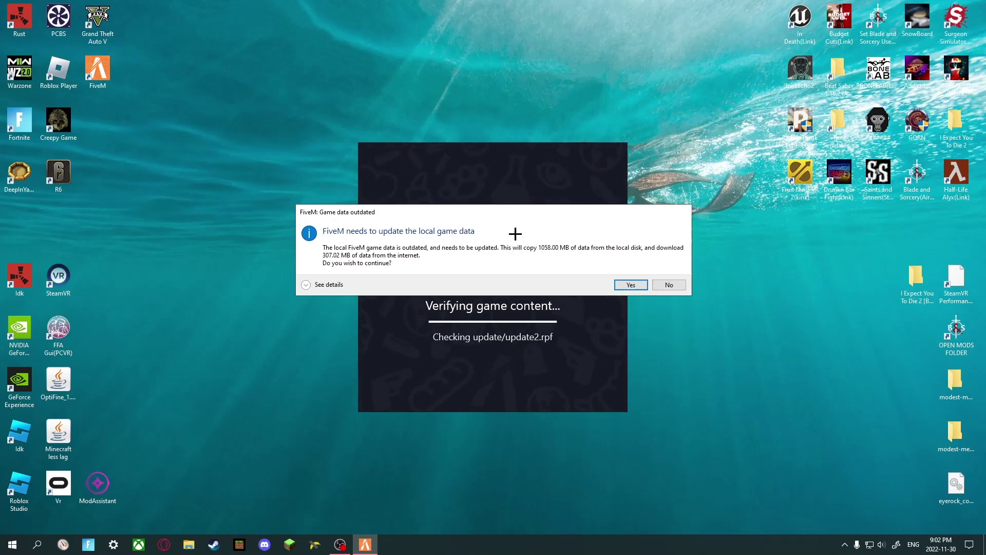
click(631, 284)
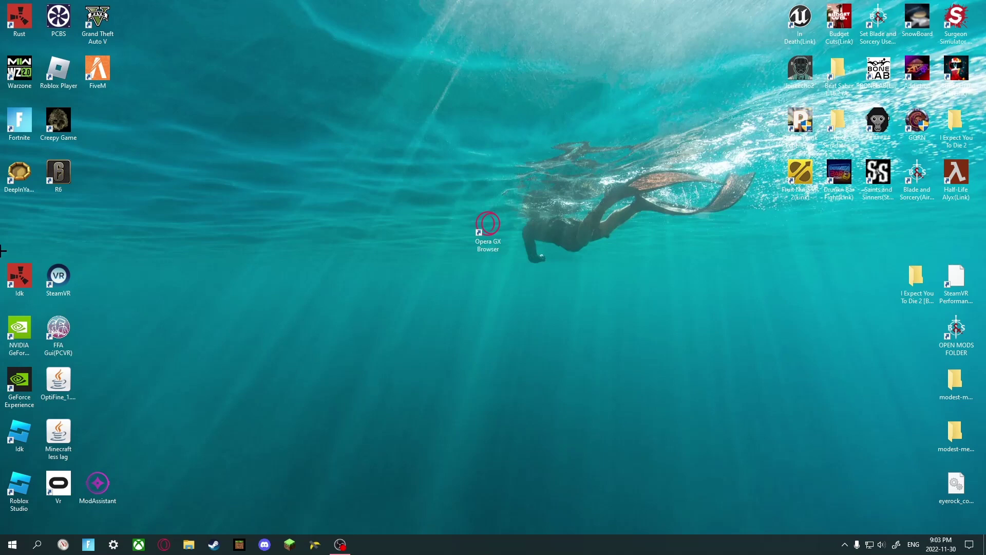
Launch FiveM from its desktop icon and continue past the Account welcome dialog
double_click(97, 72)
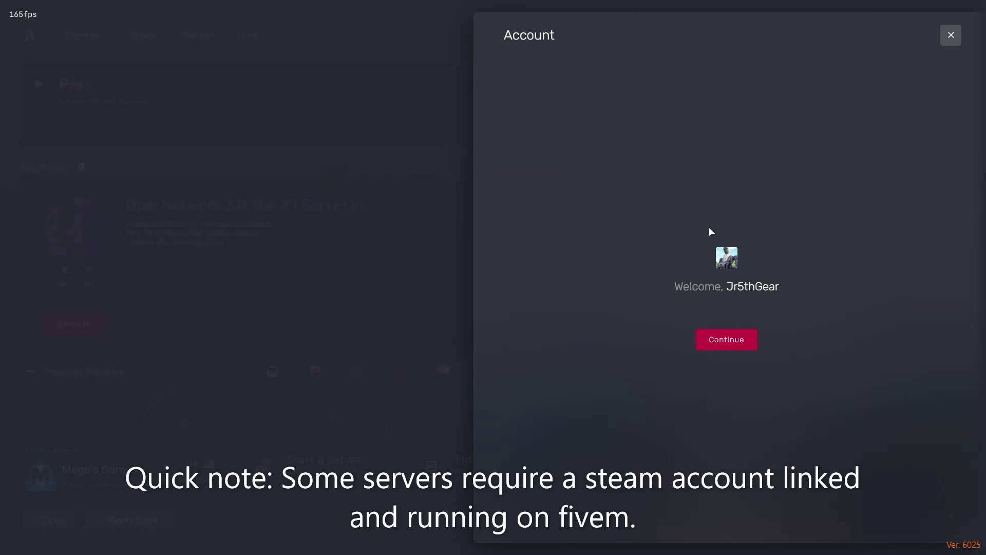
click(727, 341)
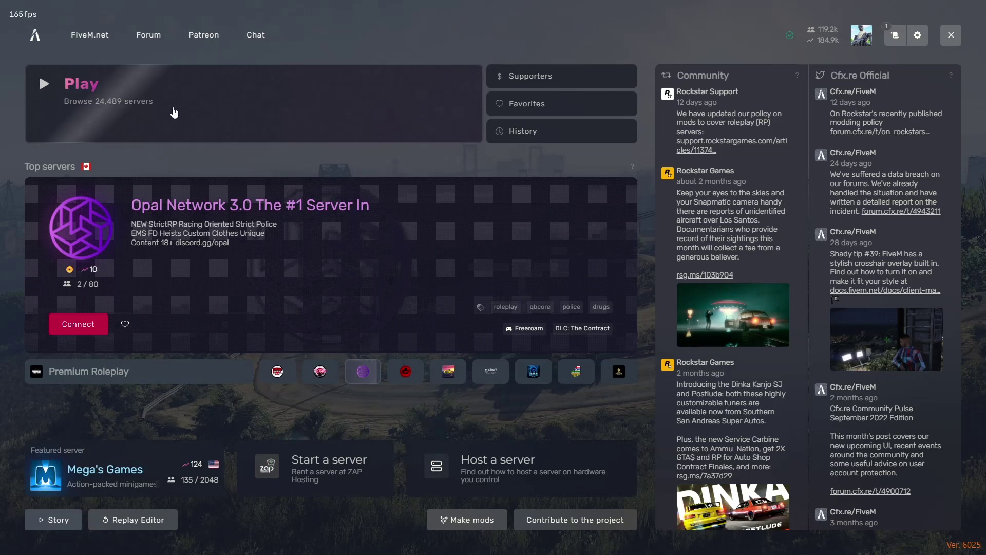
Filter the server list to American English with roleplay, police, ems, cars, jobs and serious tags
click(174, 110)
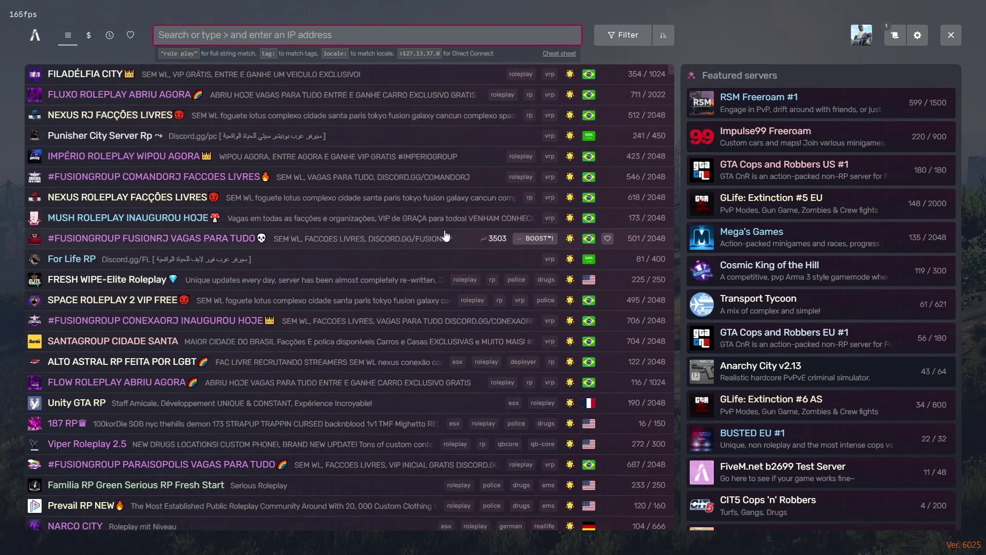
scroll(503, 195, down, 10)
scroll(511, 172, down, 5)
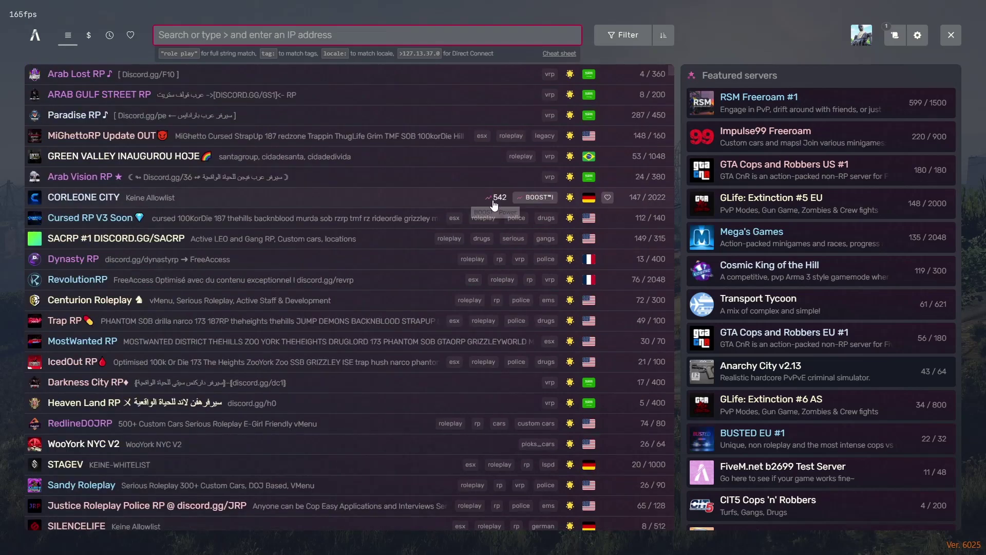
scroll(501, 193, up, 3)
scroll(494, 181, up, 5)
scroll(493, 150, up, 5)
scroll(501, 135, up, 3)
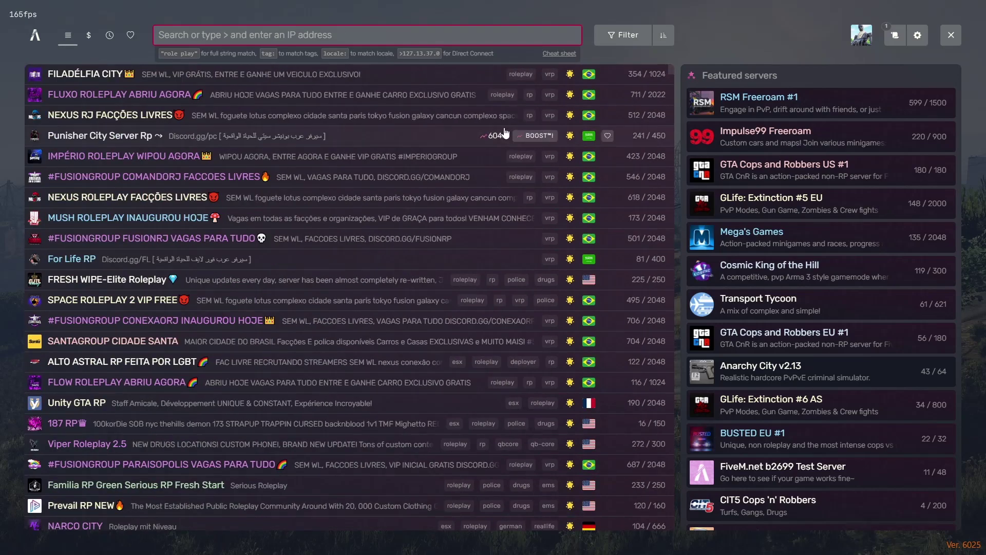
click(613, 43)
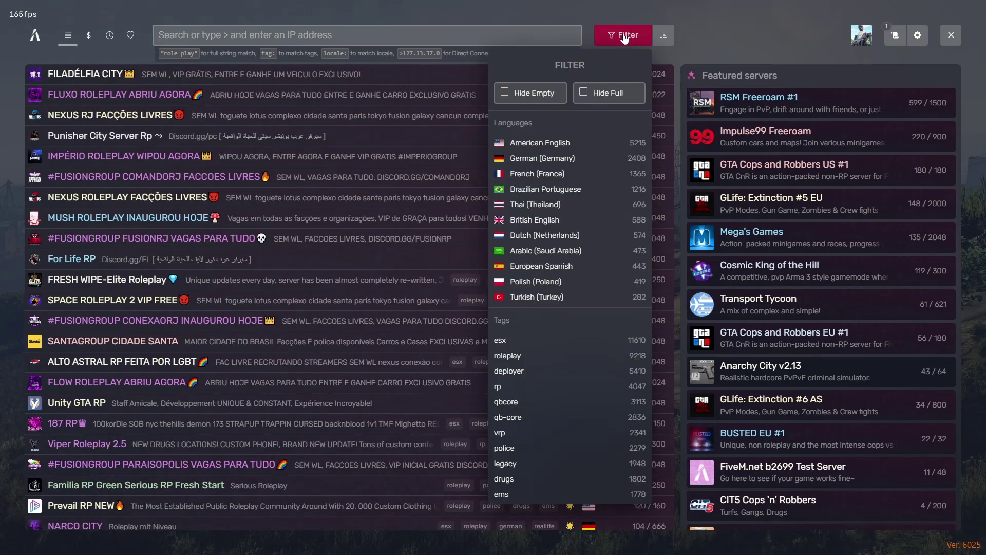
click(558, 146)
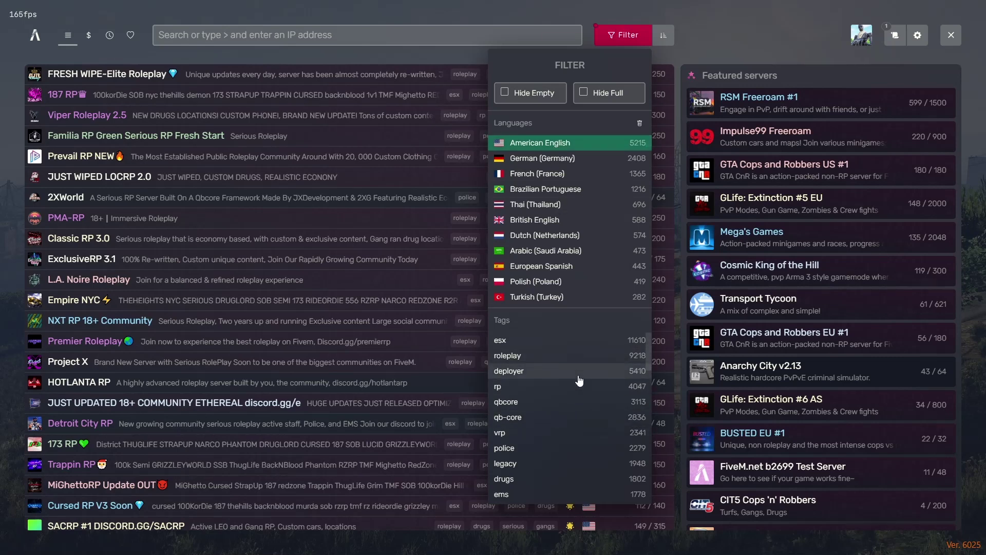
click(548, 357)
scroll(540, 394, down, 1)
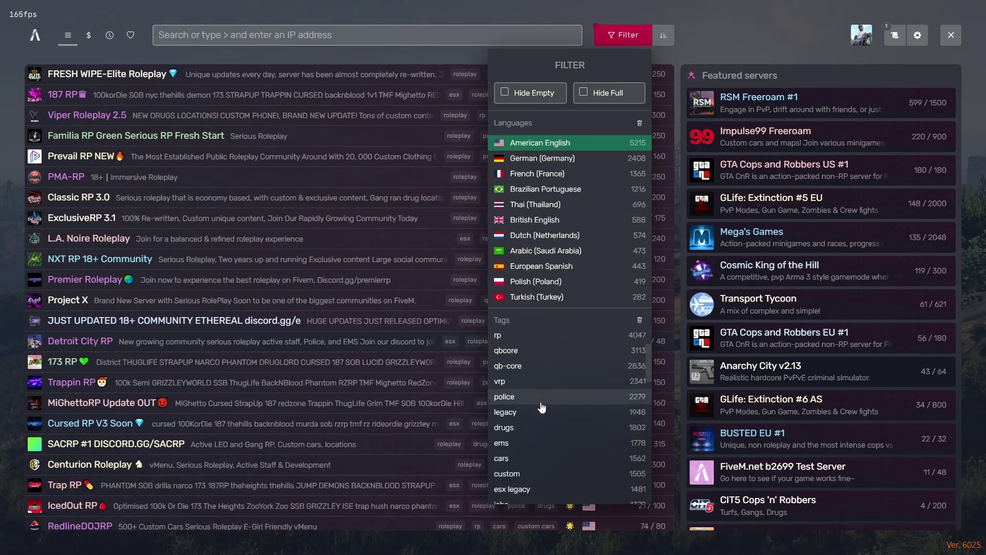
click(541, 398)
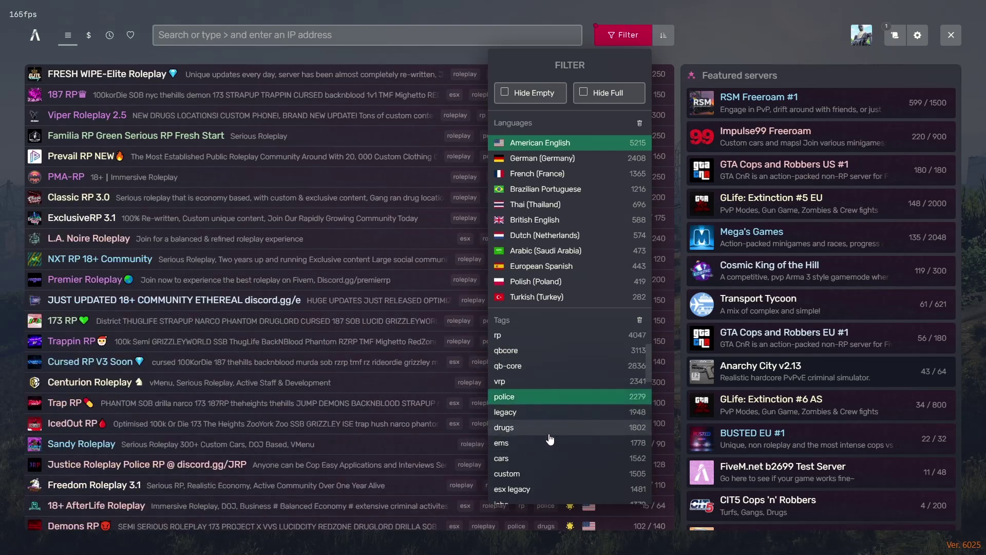
scroll(554, 439, down, 1)
click(529, 377)
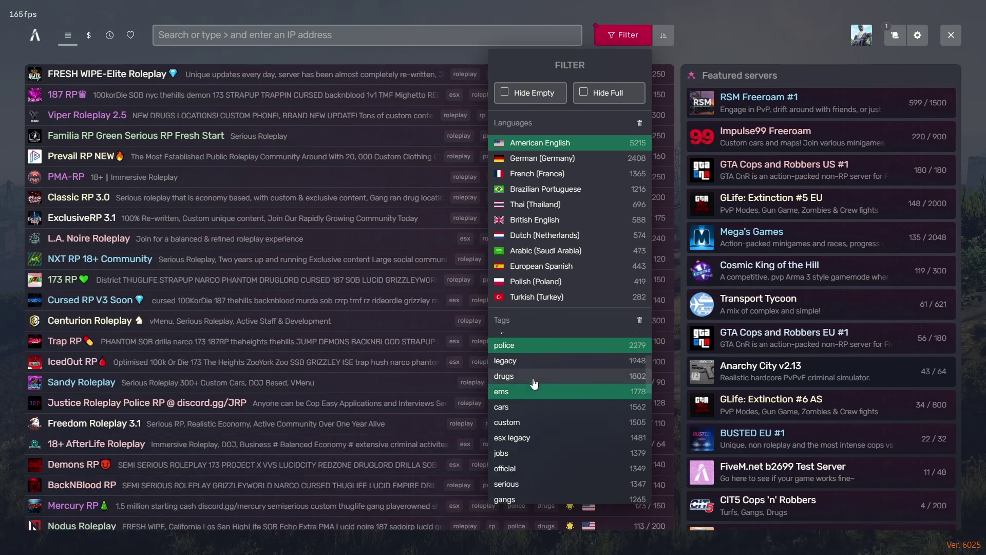
click(539, 407)
scroll(566, 420, down, 1)
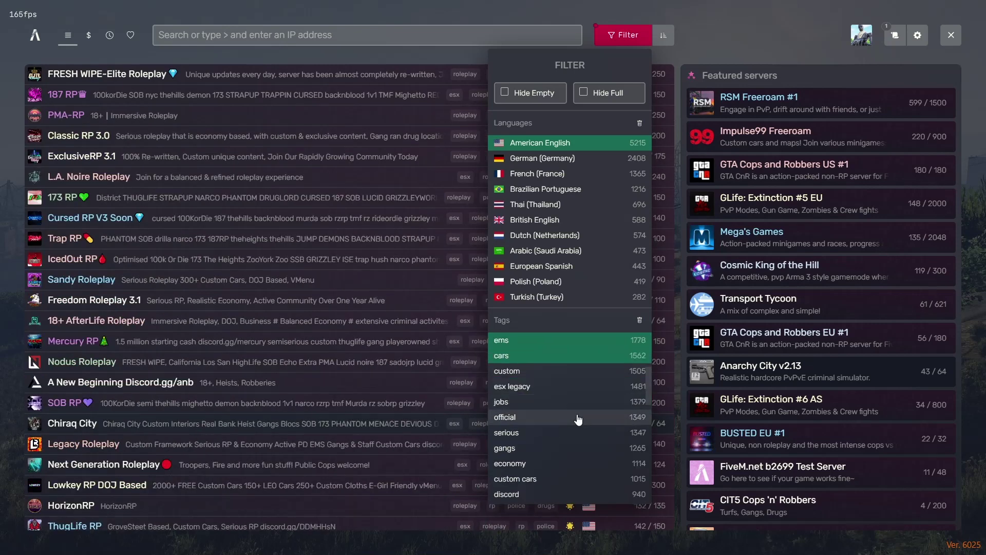
click(554, 404)
click(567, 432)
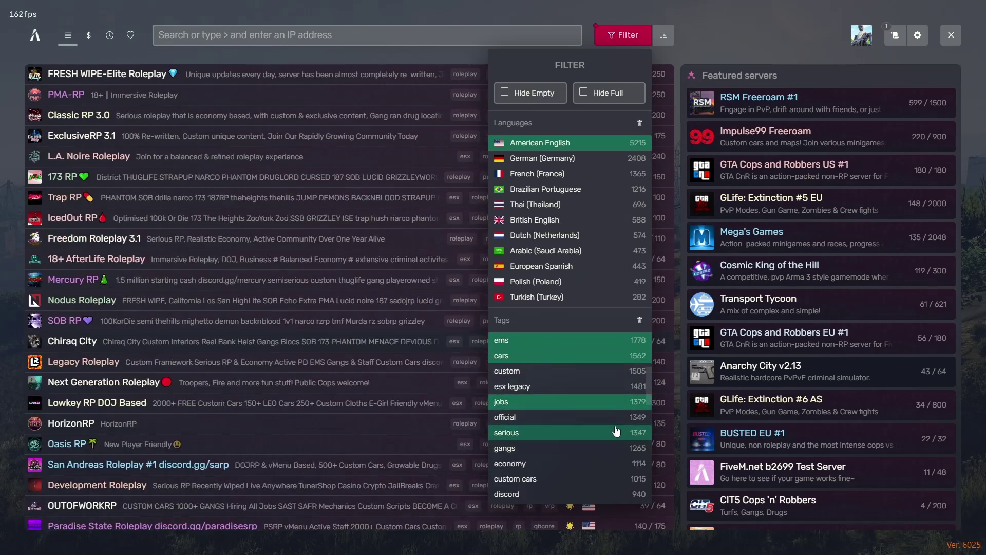
click(0, 266)
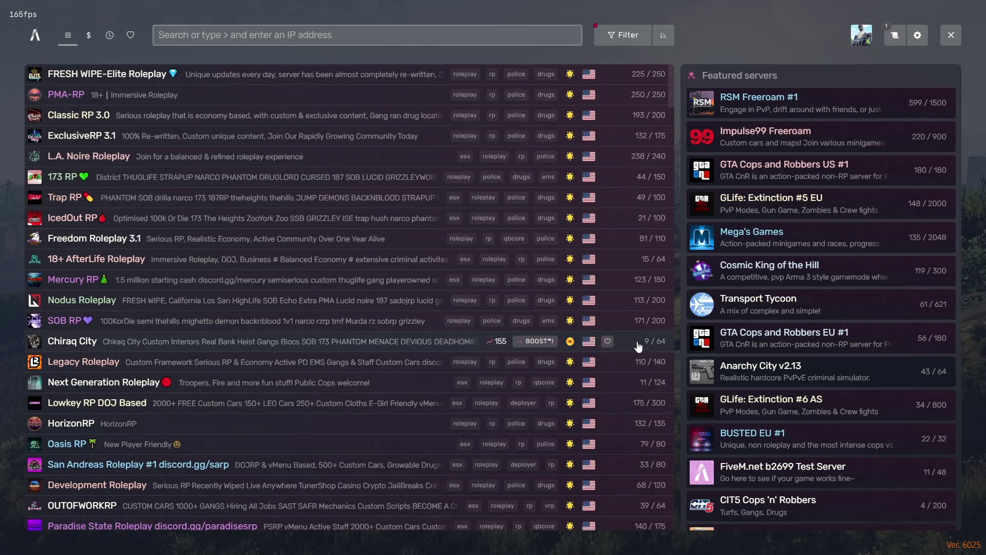
scroll(264, 140, down, 3)
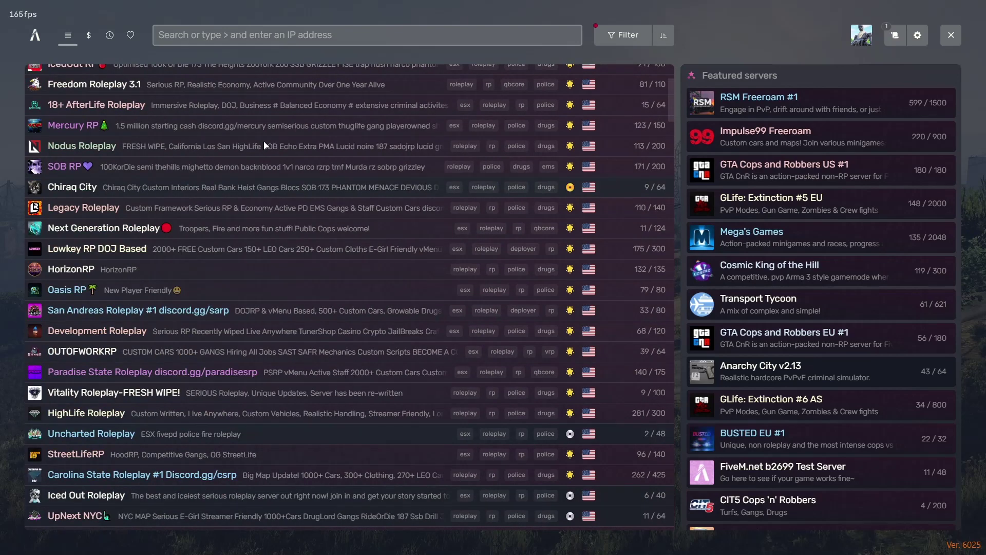
scroll(264, 140, up, 3)
Search the server list for 'lowkey' and connect to Lowkey RP DOJ Based
click(347, 35)
text(lowker)
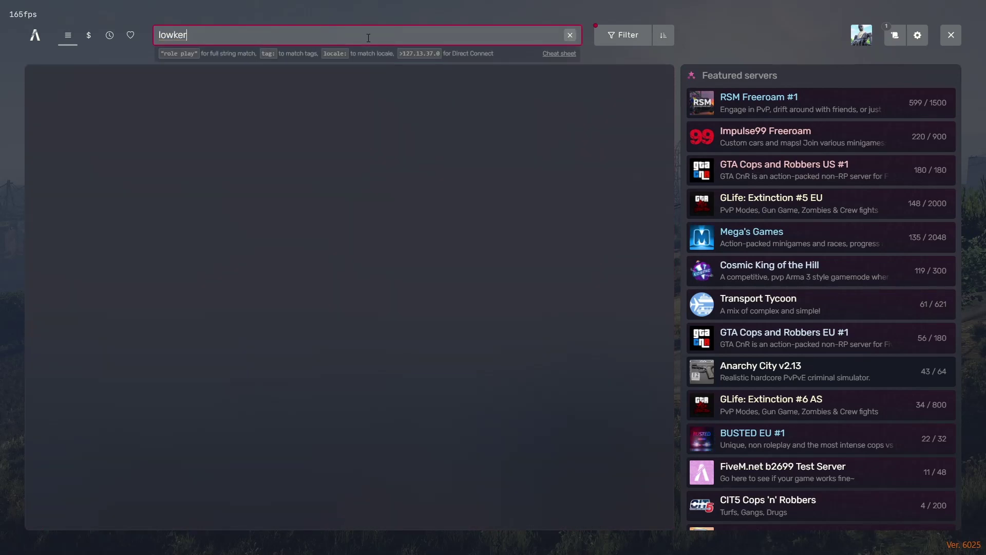
key(BackSpace)
text(y)
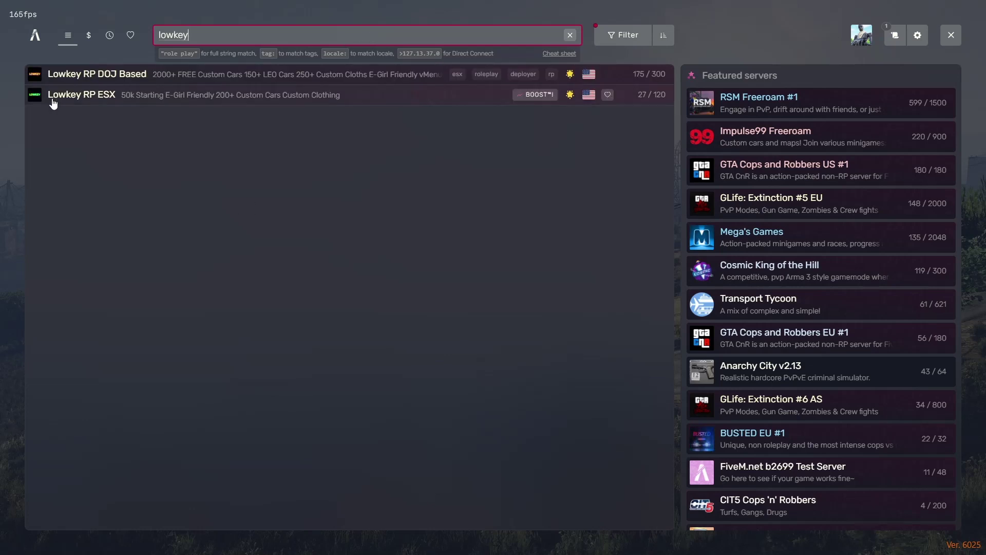
click(223, 73)
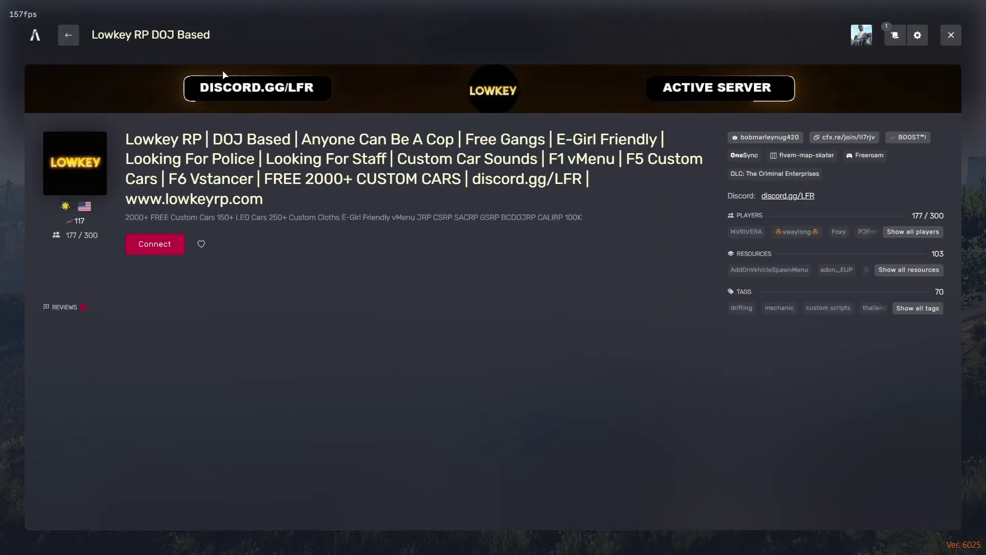
click(157, 244)
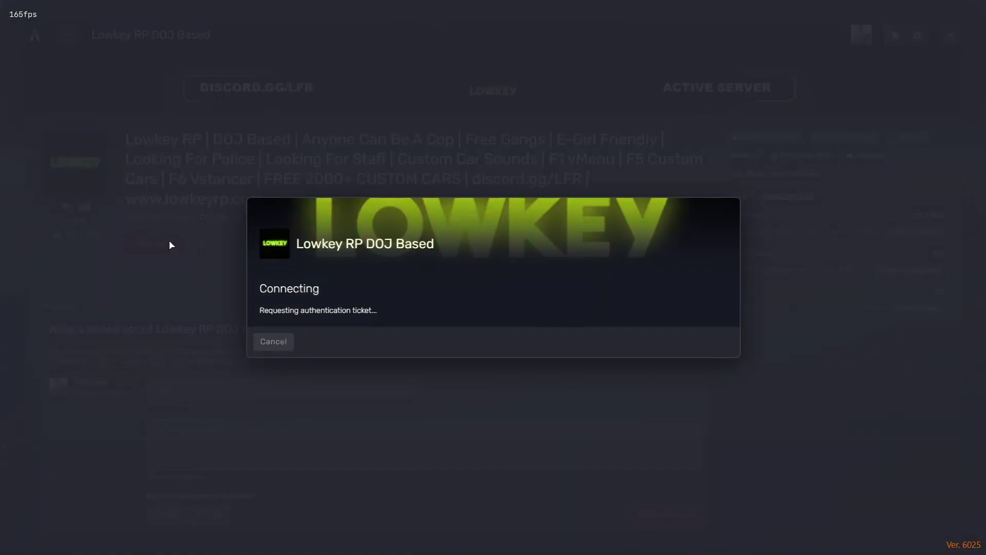